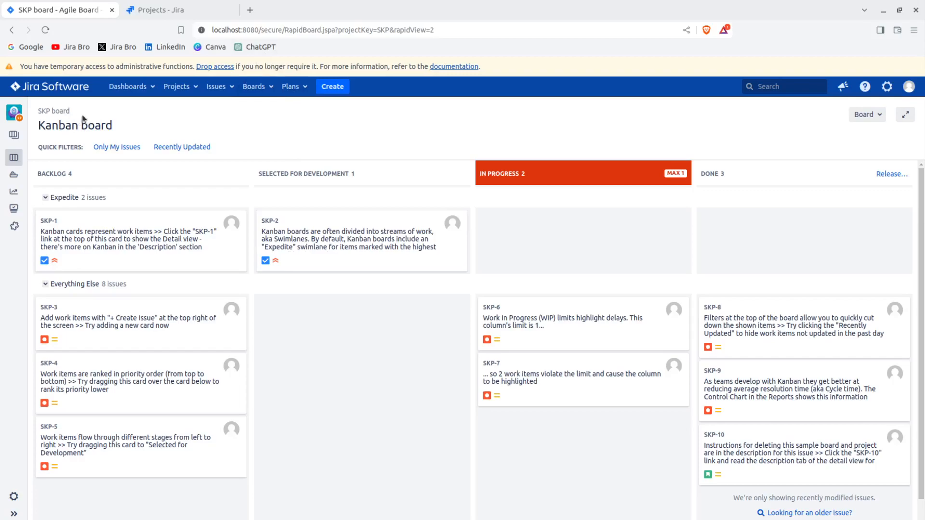
View the project list on the Jira Cloud site, and return to the server's Kanban board.
click(159, 12)
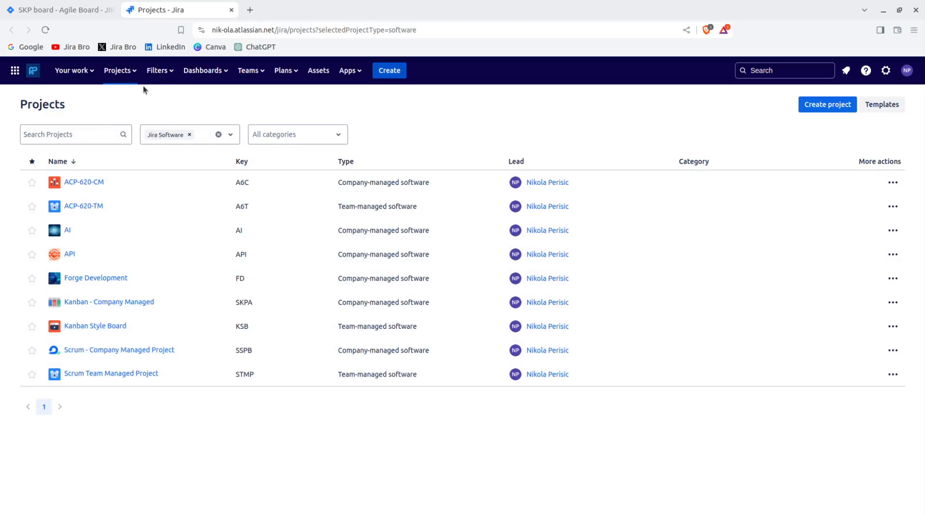
click(89, 13)
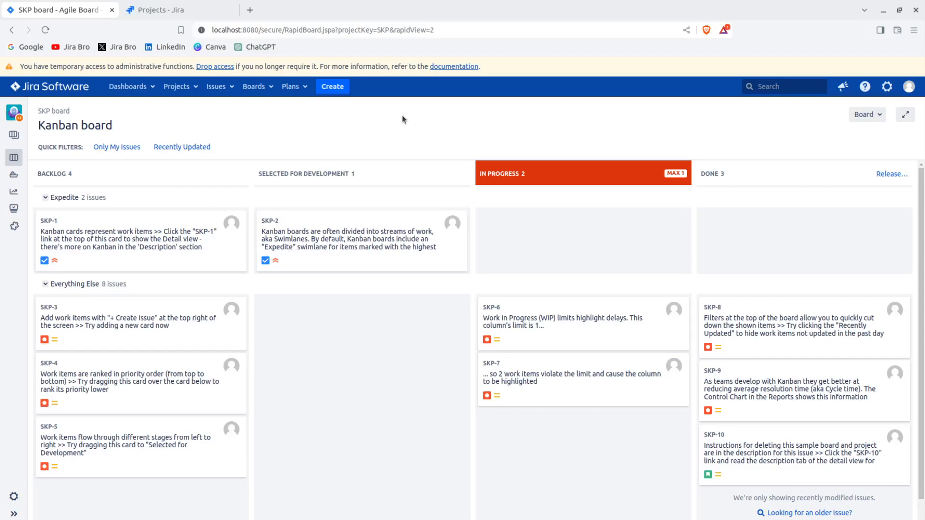
Open the Manage apps page in Jira administration to see the user-installed apps.
click(887, 86)
click(866, 87)
click(887, 87)
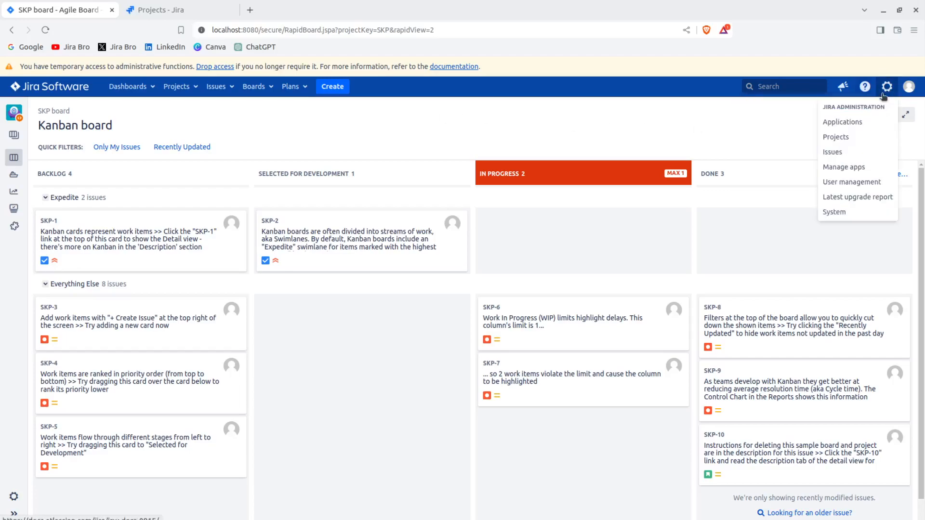
click(874, 121)
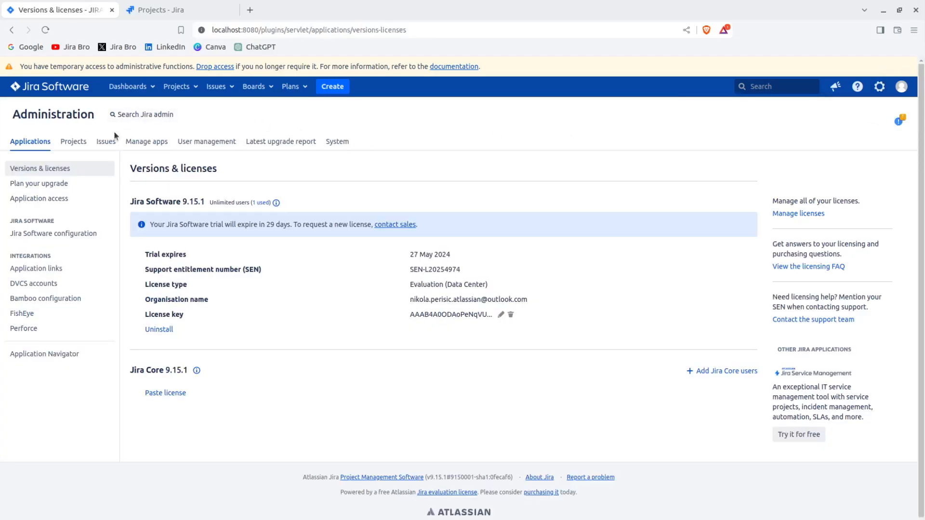
click(155, 143)
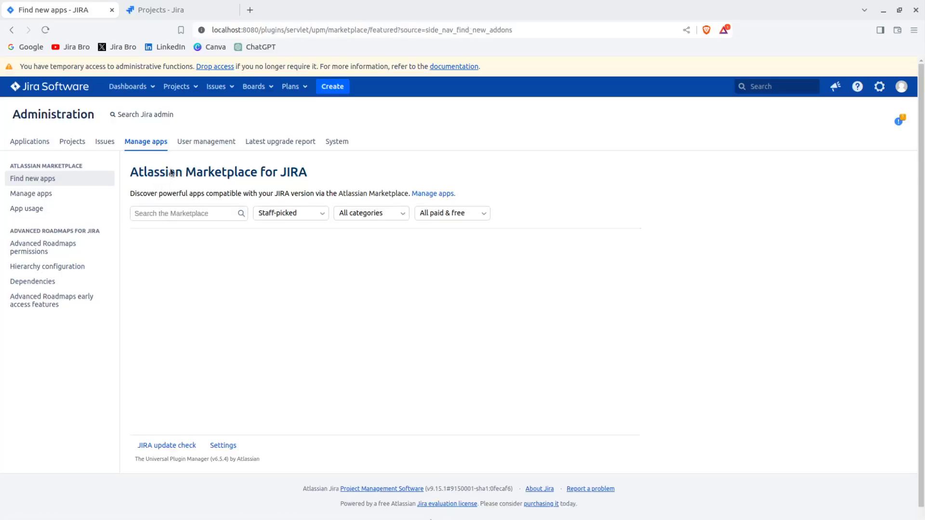
click(76, 192)
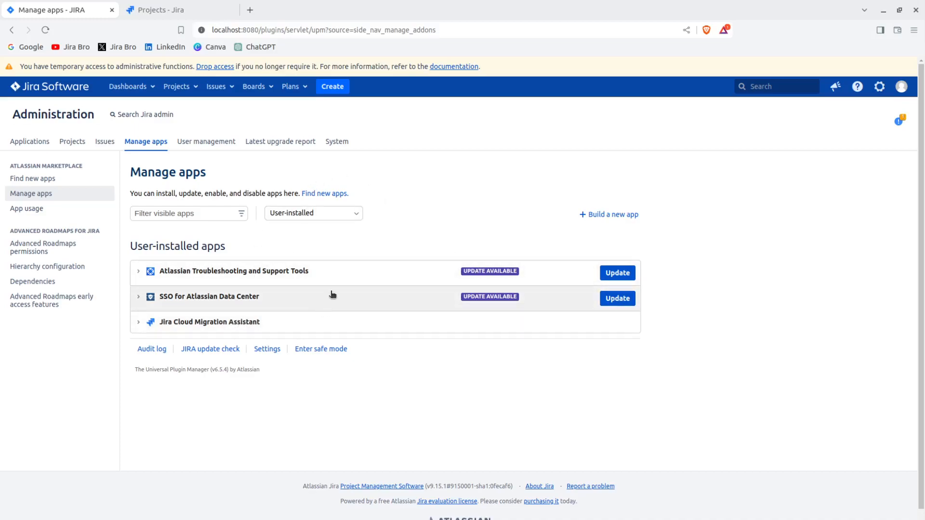
Set the app filter to All apps and look through the user-installed apps and application components.
click(322, 214)
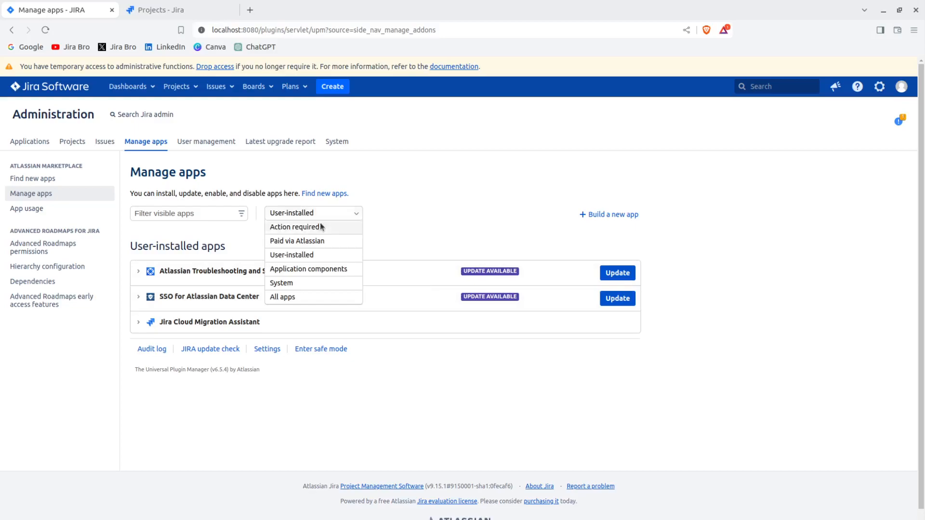
click(308, 296)
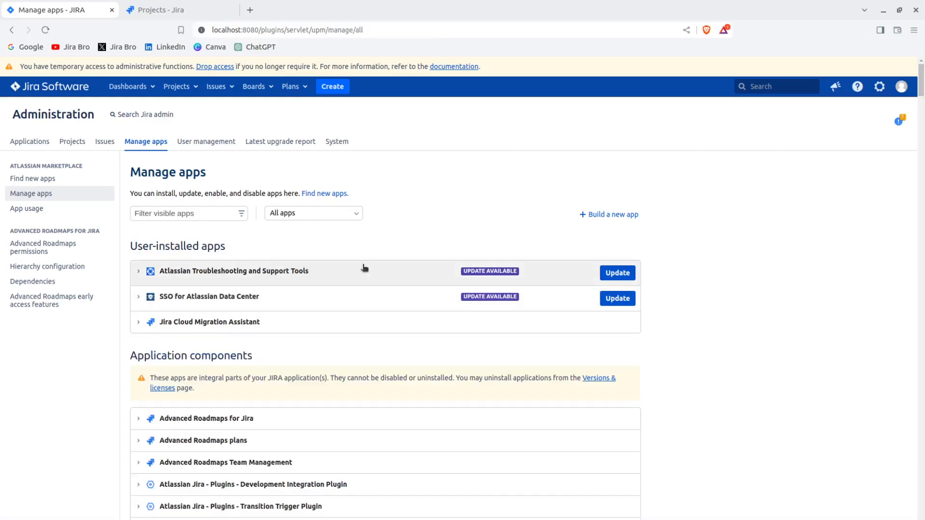
scroll(364, 296, down, 10)
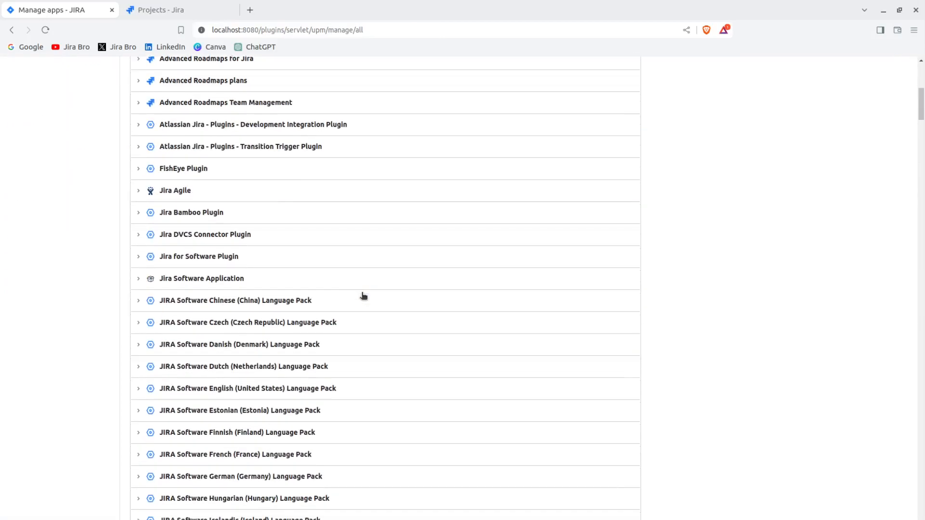
scroll(364, 297, down, 9)
scroll(364, 298, up, 4)
scroll(364, 297, up, 10)
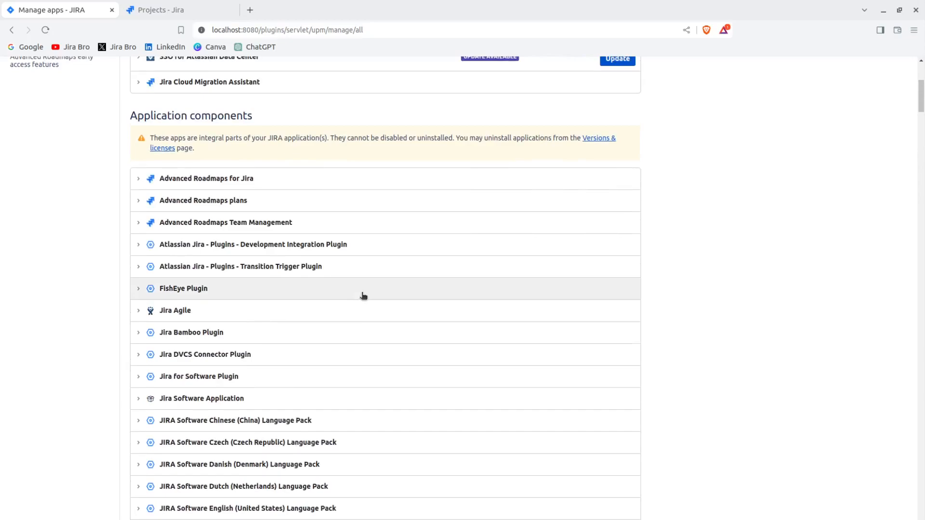
scroll(364, 295, up, 5)
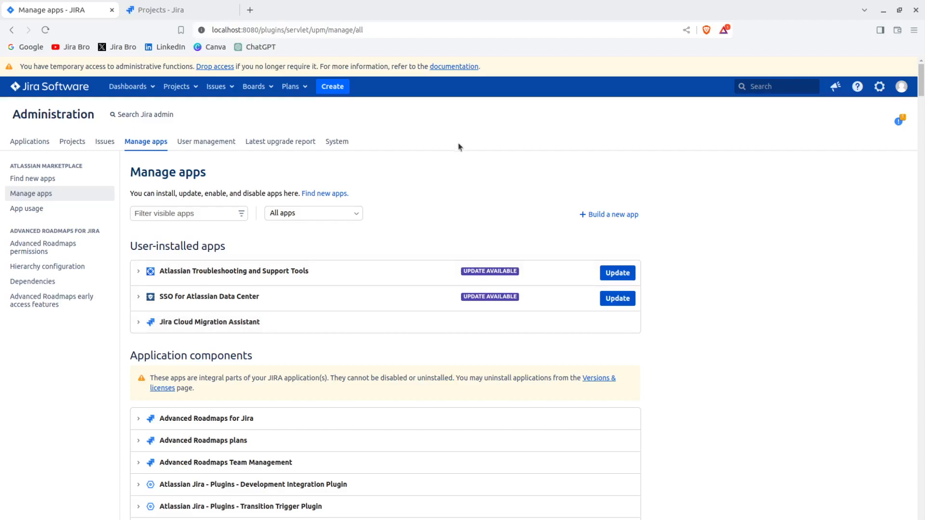
Open the Migrate to cloud administration page and review its Assess and prepare your users section.
key(period)
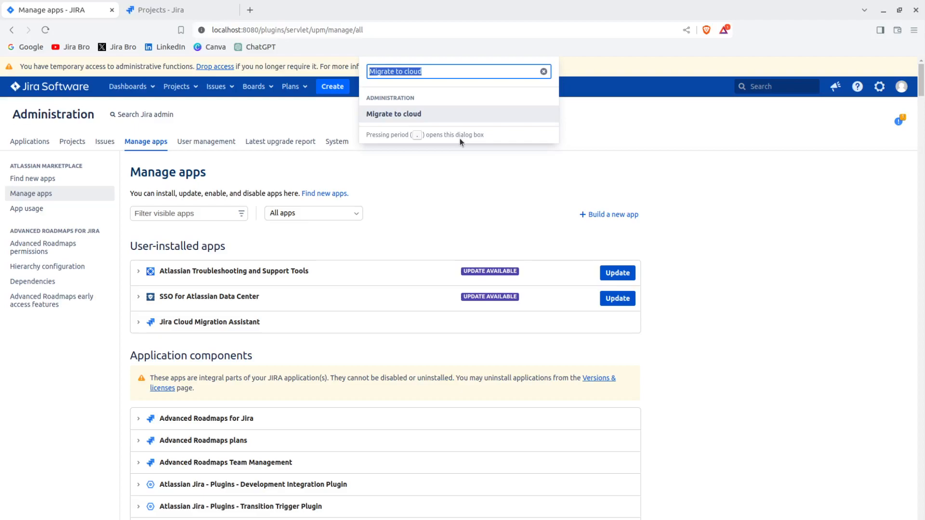
key(Return)
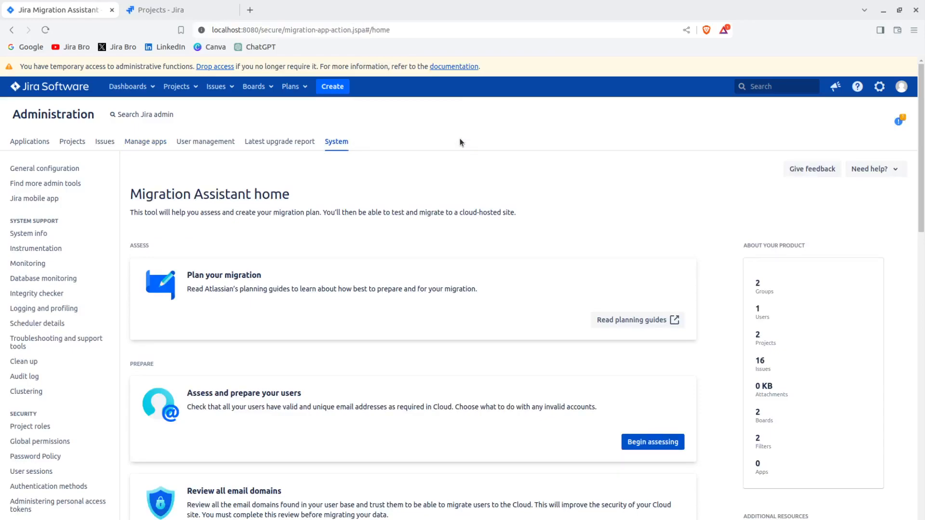
scroll(557, 247, down, 5)
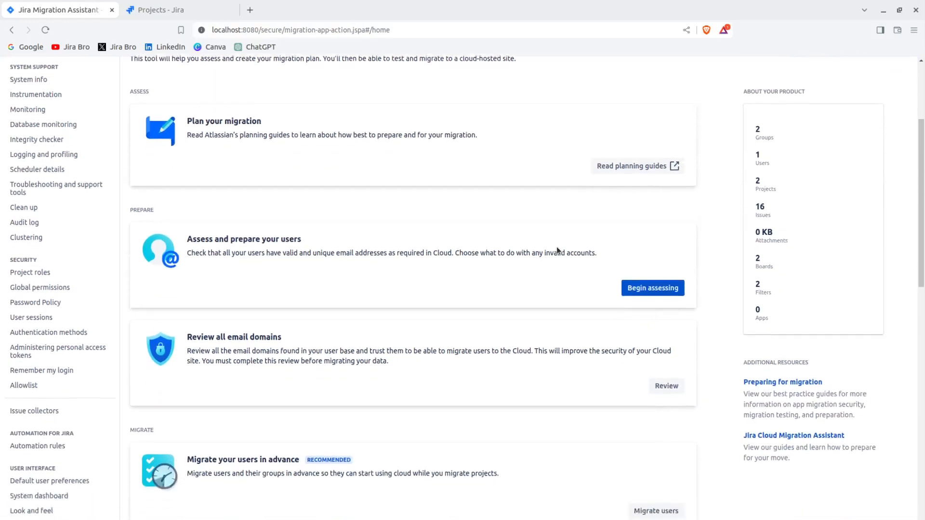
scroll(554, 245, down, 1)
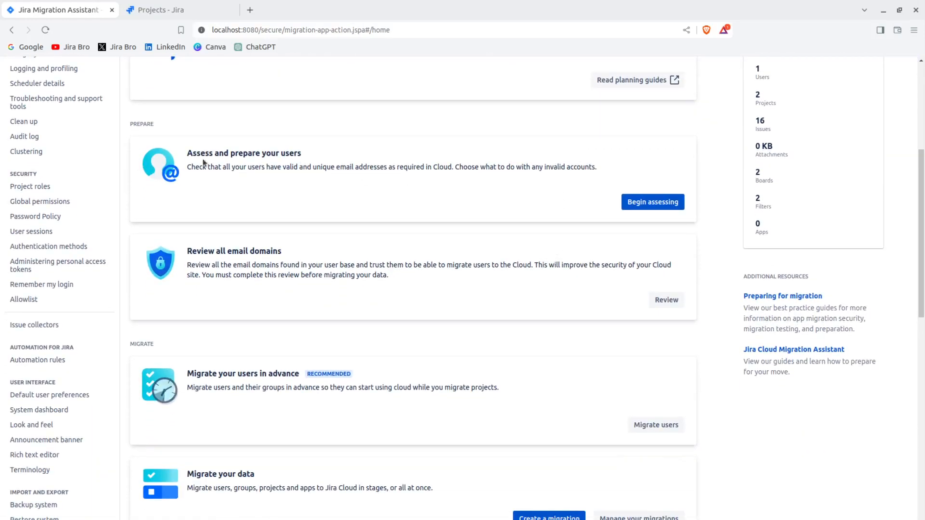
drag(186, 151, 333, 155)
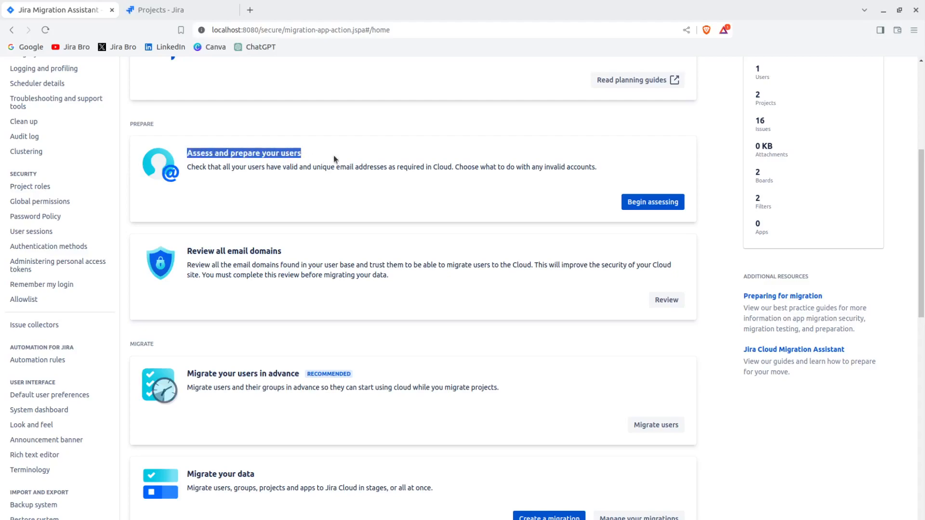
click(333, 155)
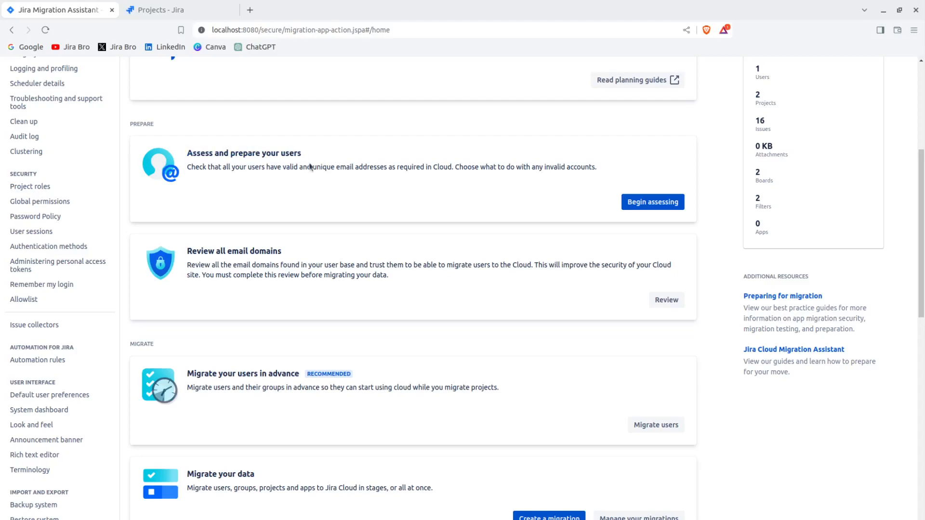
click(655, 203)
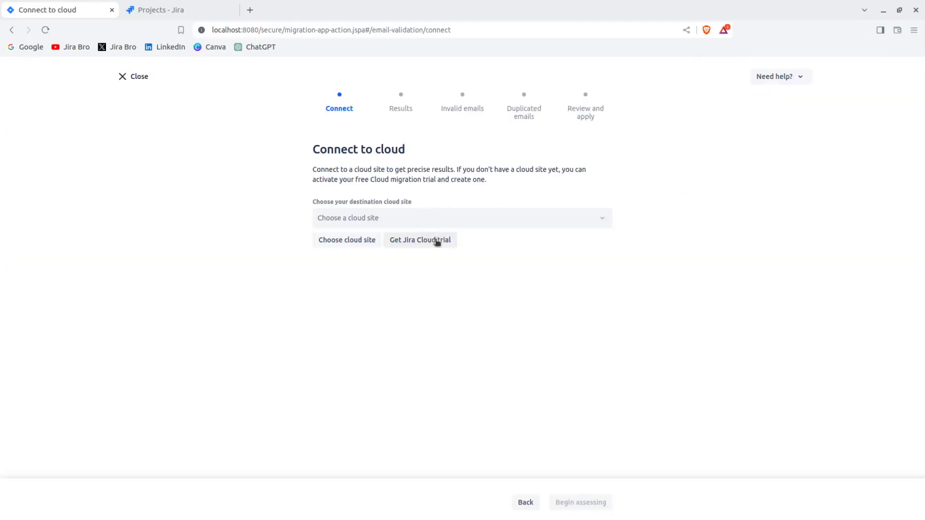
click(341, 246)
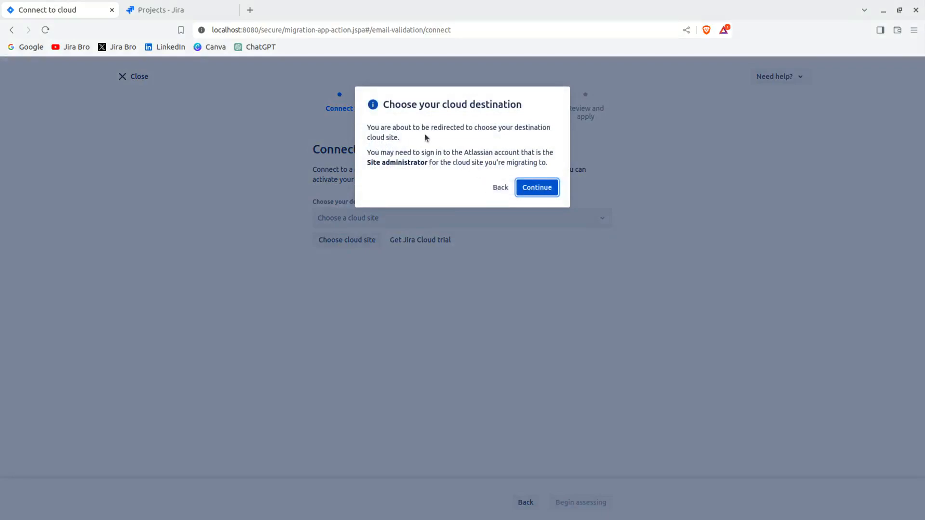
click(540, 194)
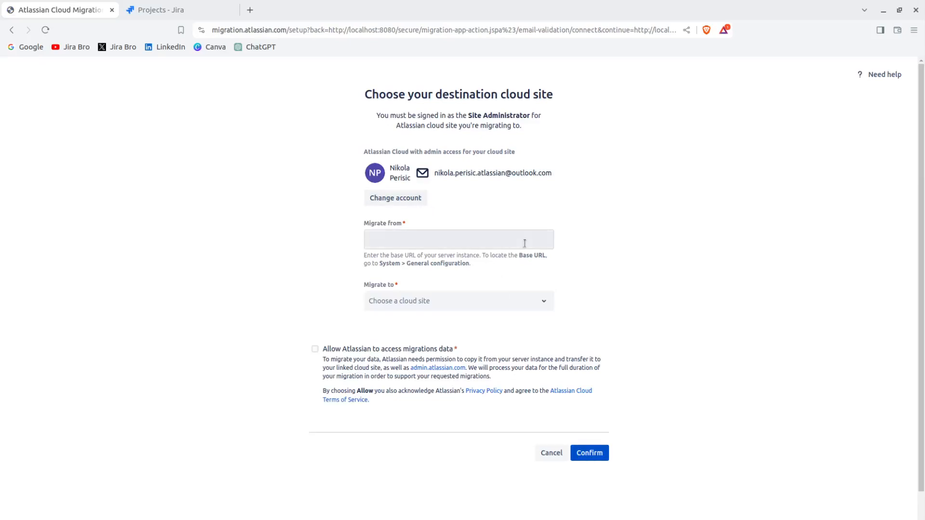
scroll(524, 243, down, 1)
click(491, 210)
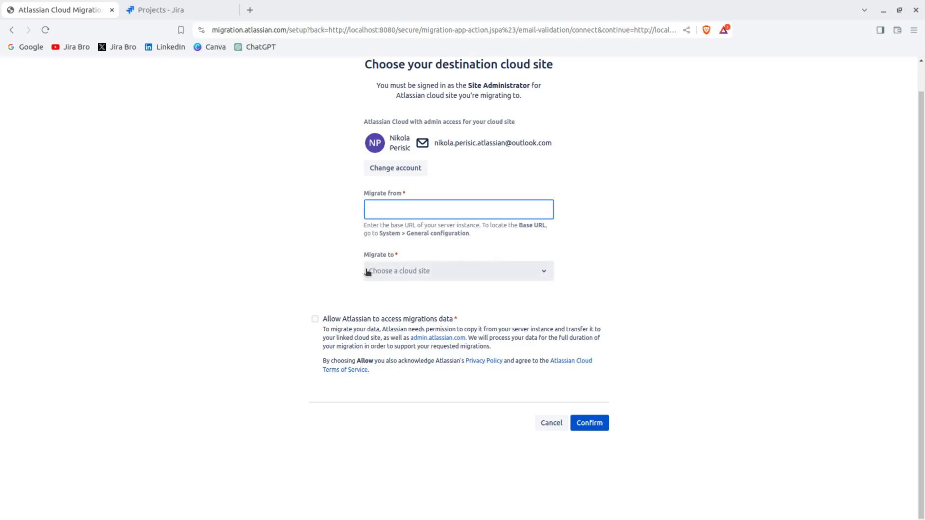
click(404, 277)
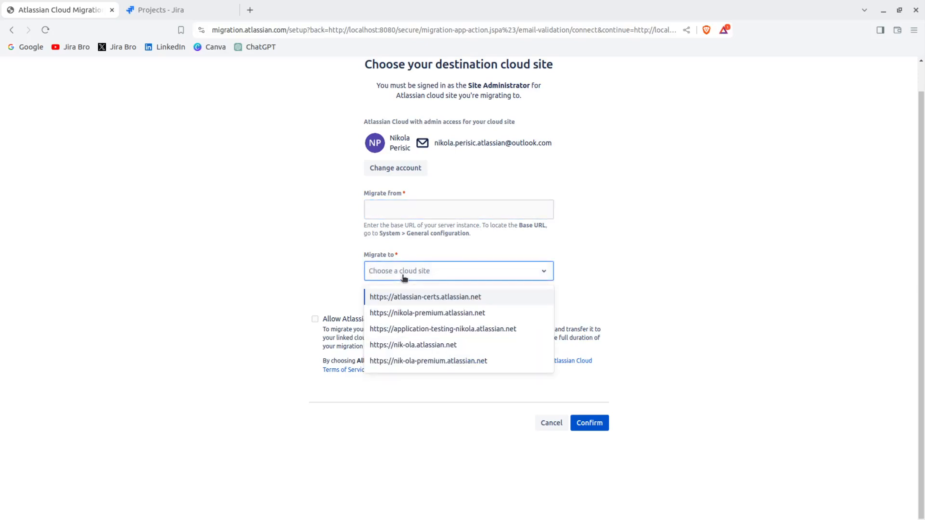
click(404, 345)
drag(364, 225, 749, 222)
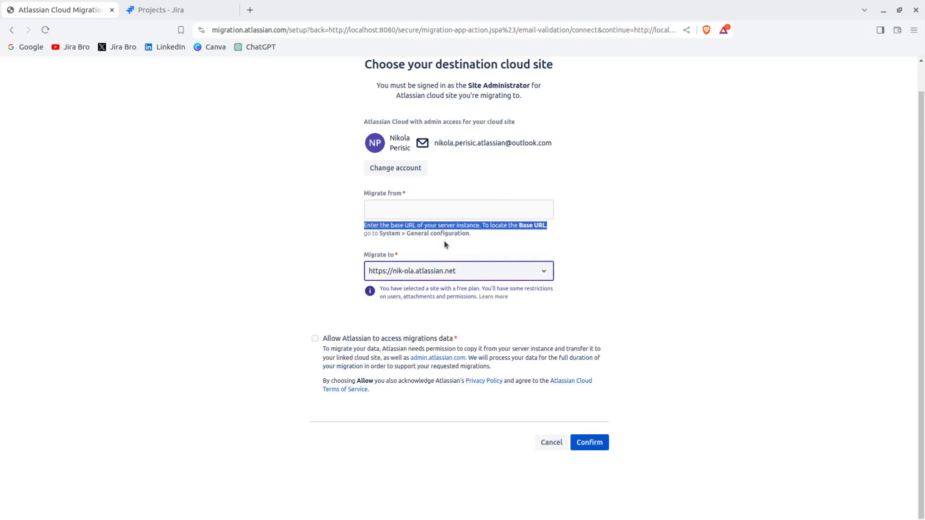
click(367, 230)
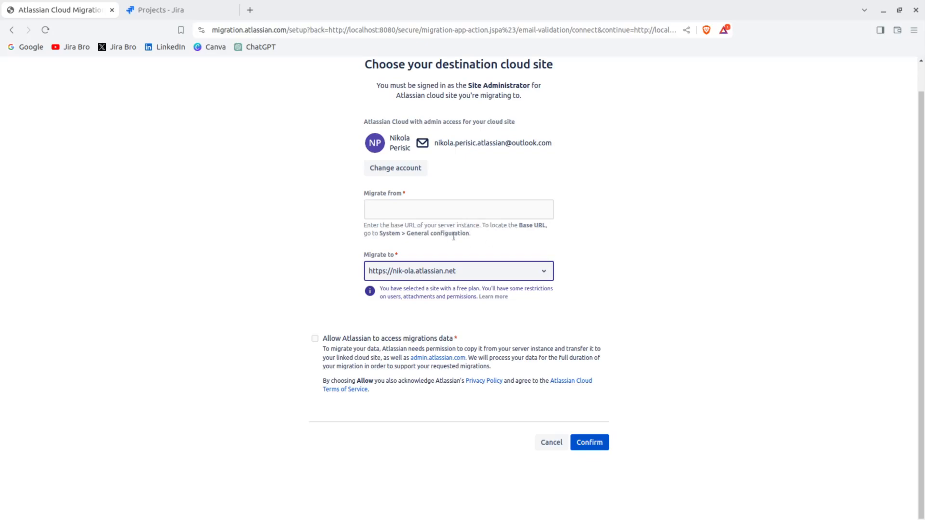
drag(379, 233, 471, 236)
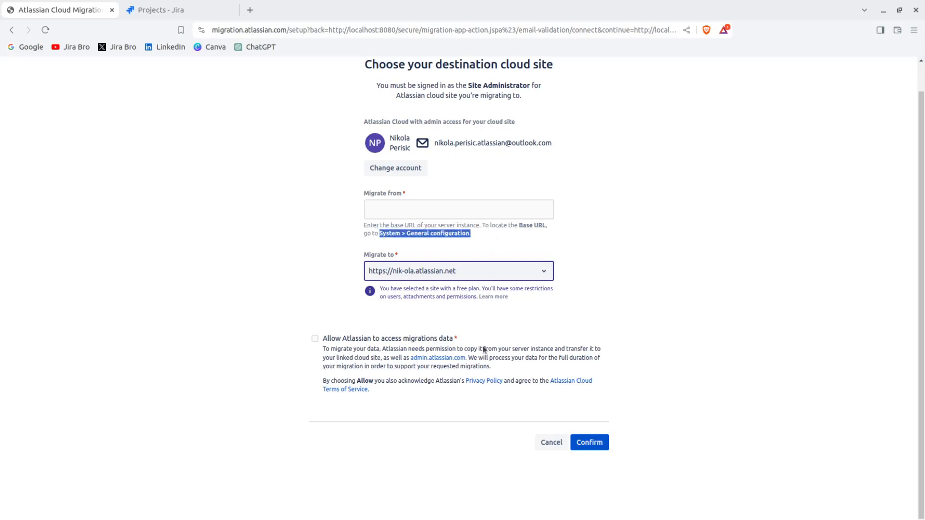
click(551, 442)
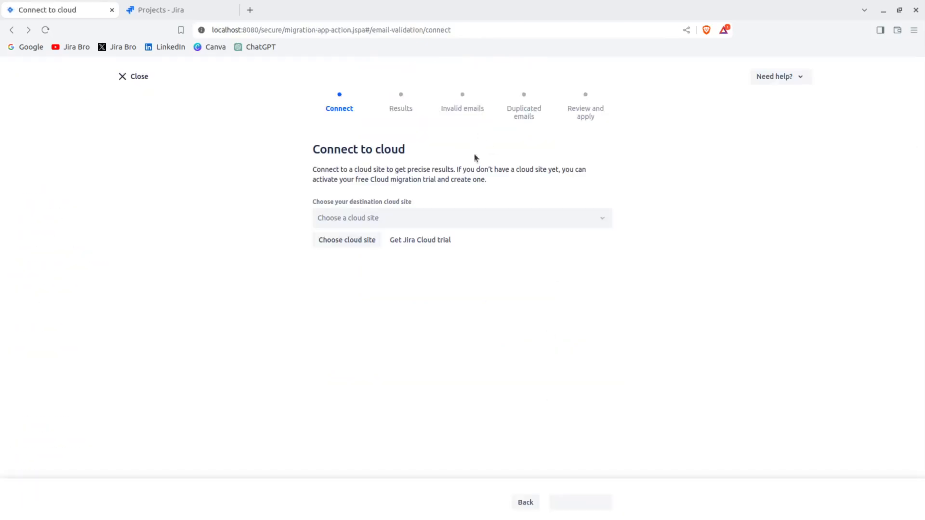
click(528, 502)
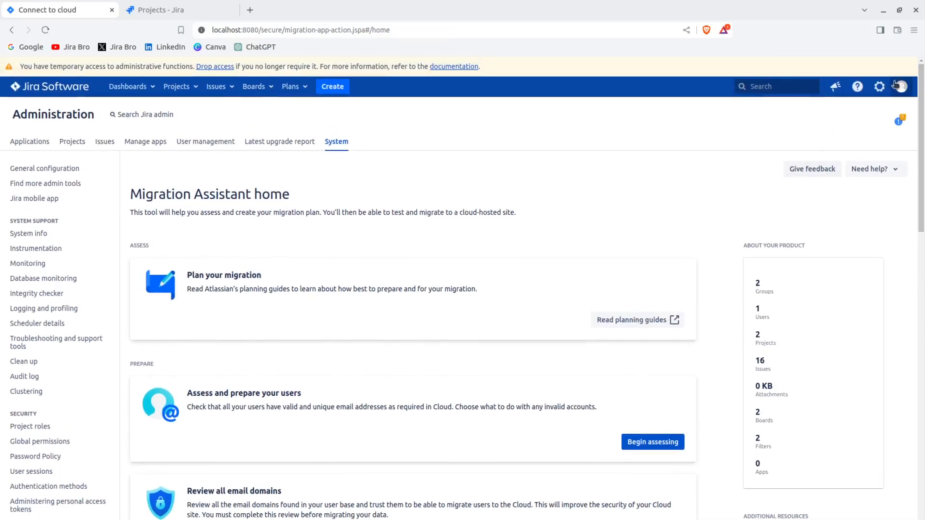
Look up the server's Base URL in the system's general configuration and return to the Migration Assistant home.
click(880, 86)
click(835, 212)
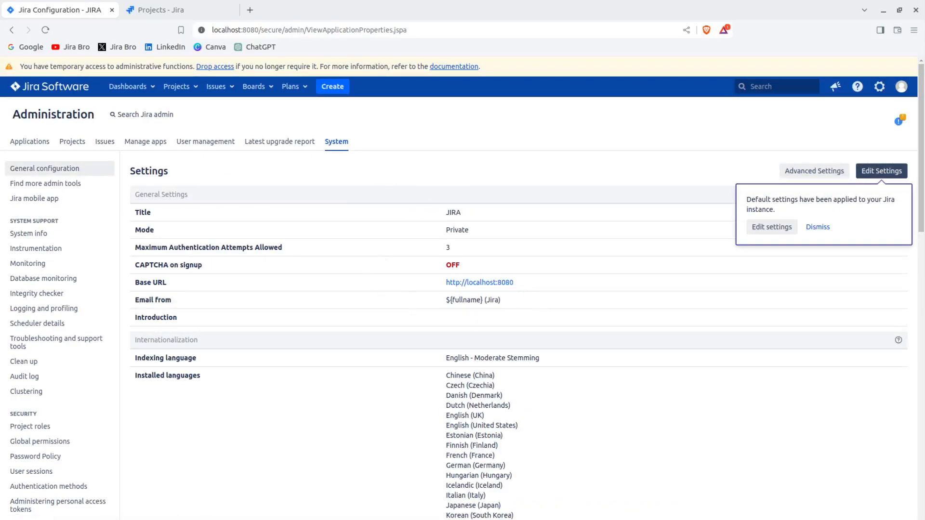
click(11, 30)
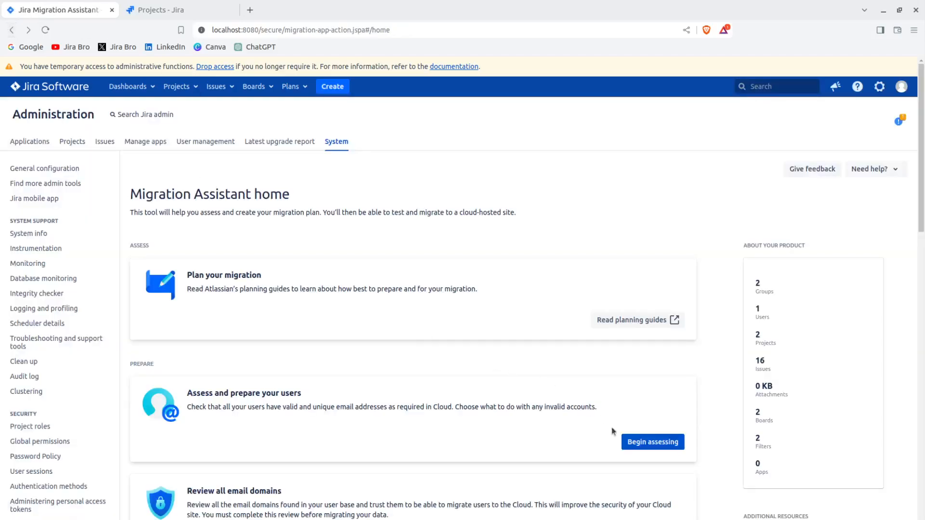
Begin assessing the users and continue to the selection of the destination cloud site.
click(644, 440)
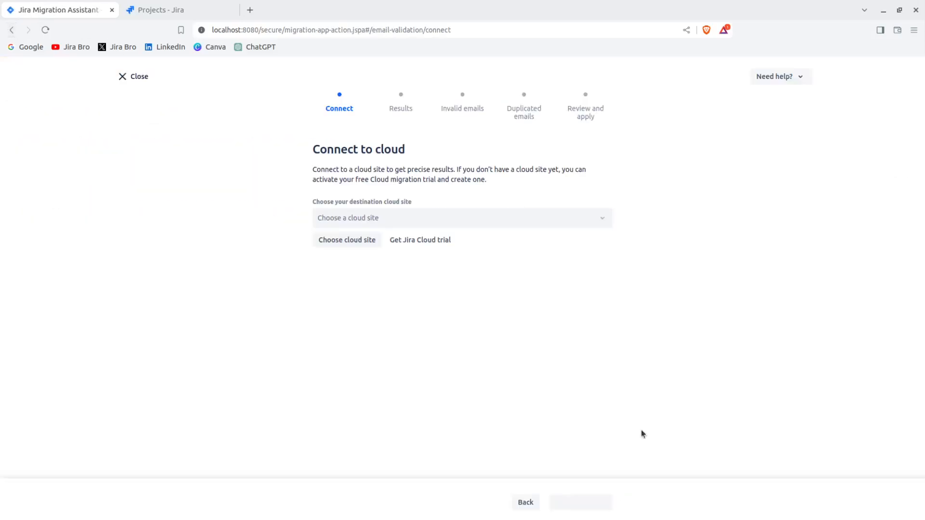
click(361, 247)
click(537, 188)
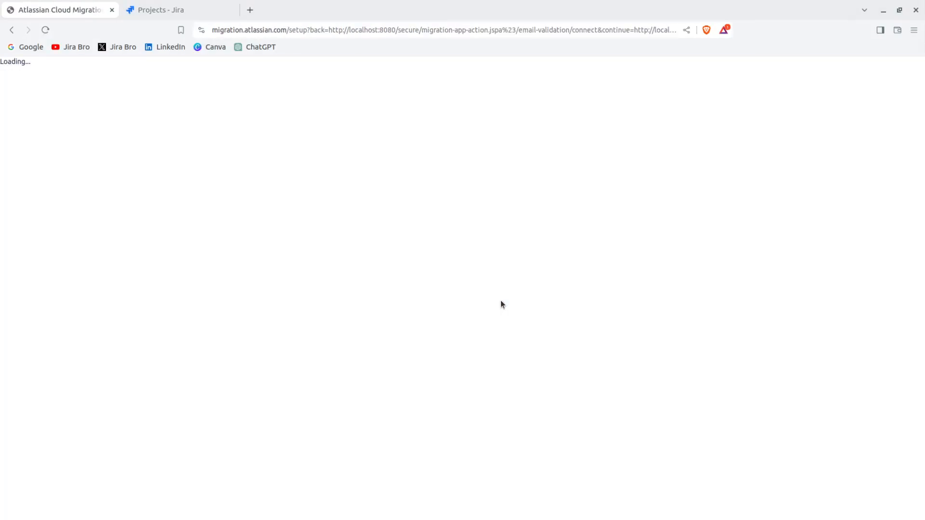
click(423, 241)
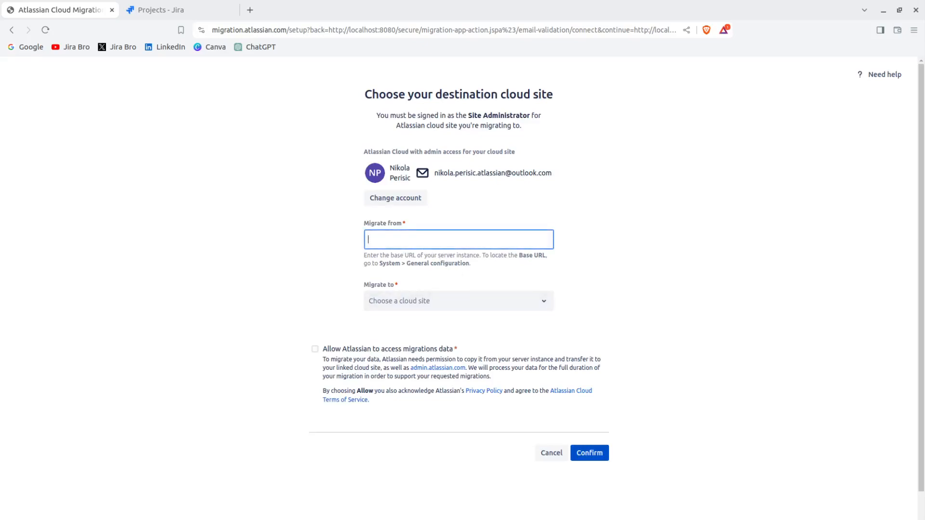
text(http://localhost:8080/)
click(444, 300)
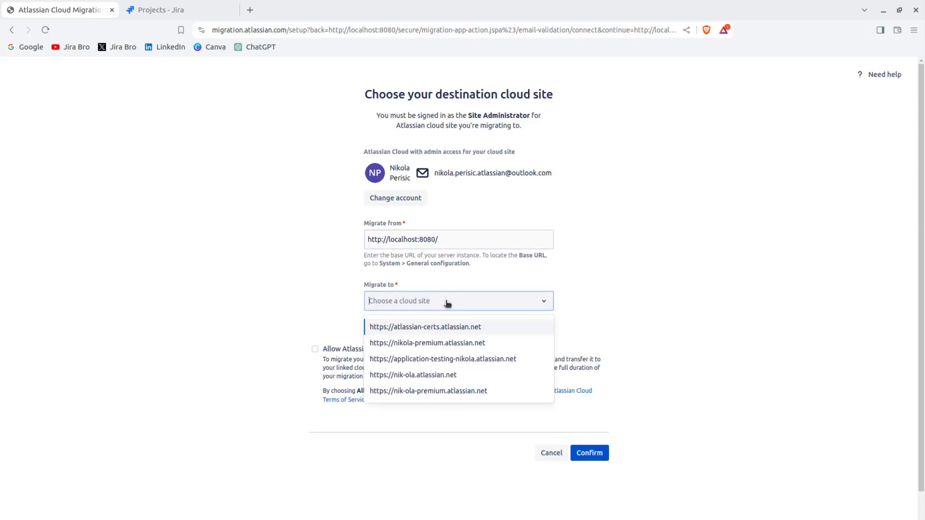
click(414, 375)
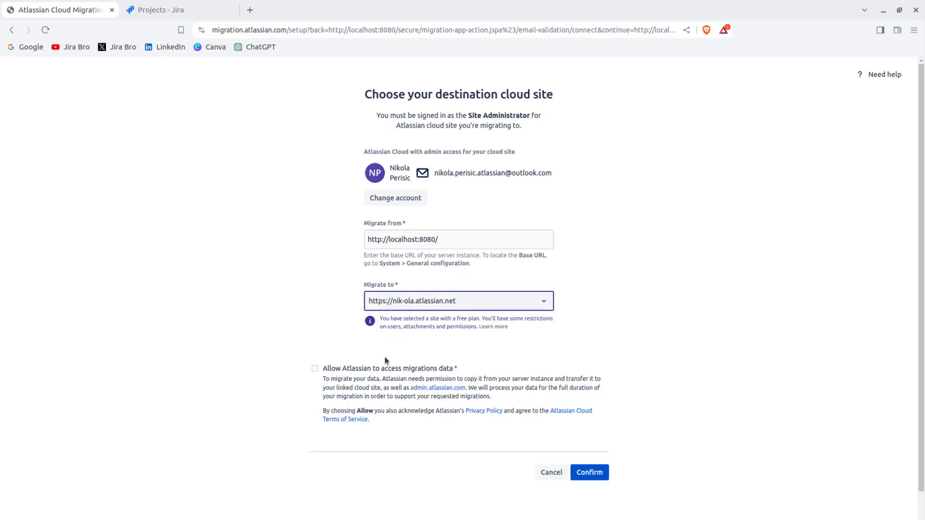
click(314, 375)
click(603, 472)
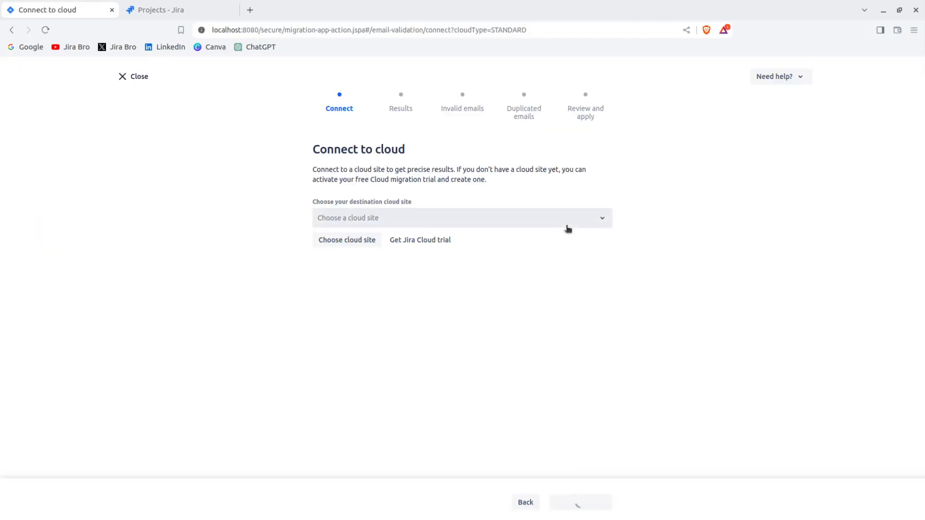
click(569, 225)
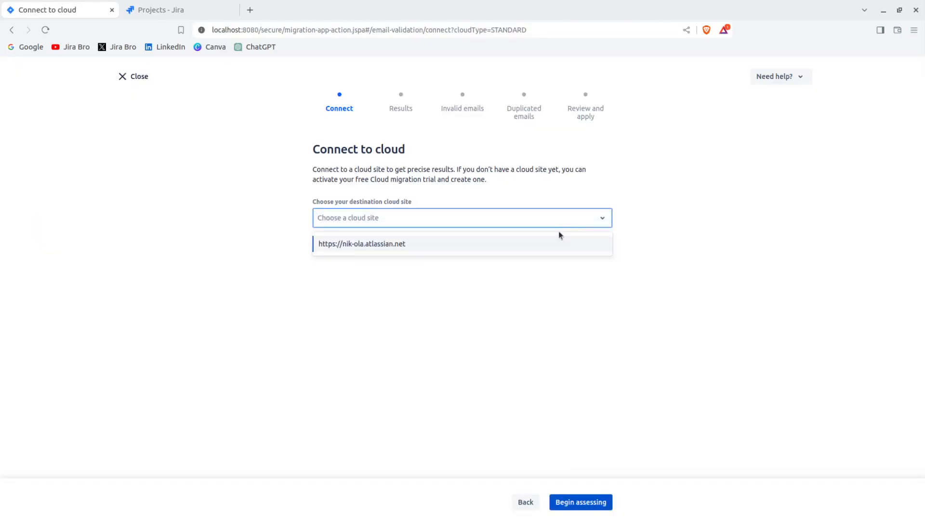
click(553, 245)
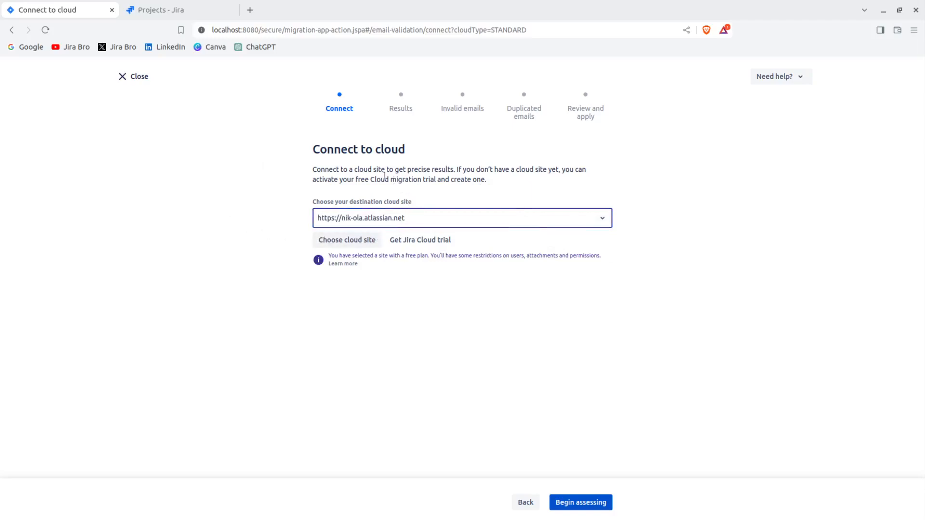
click(584, 505)
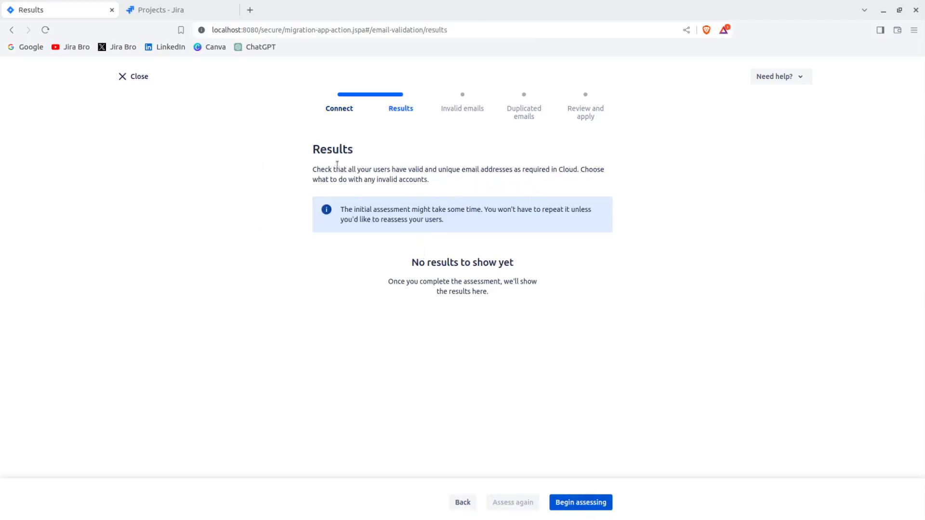
click(579, 504)
click(602, 509)
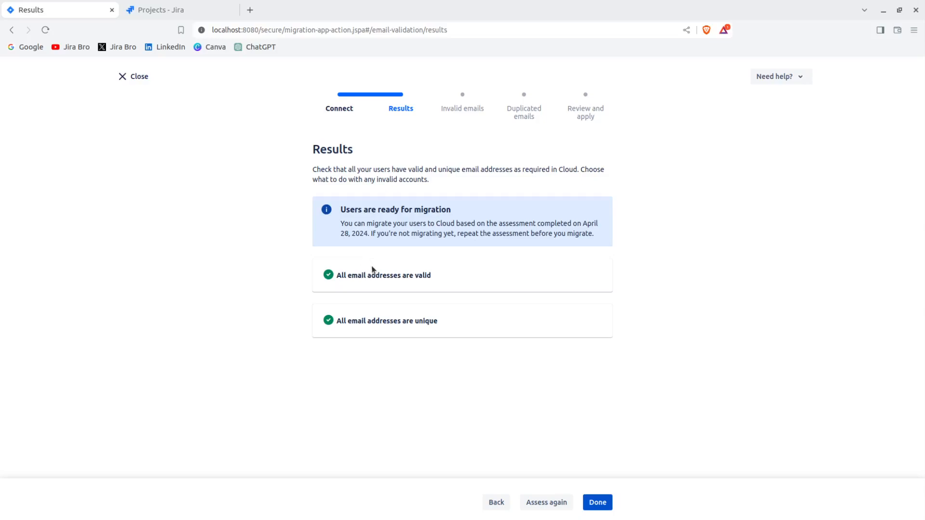
click(598, 502)
Reopen the results of the user assessment to check them, and return to the Migration Assistant home.
scroll(596, 370, down, 3)
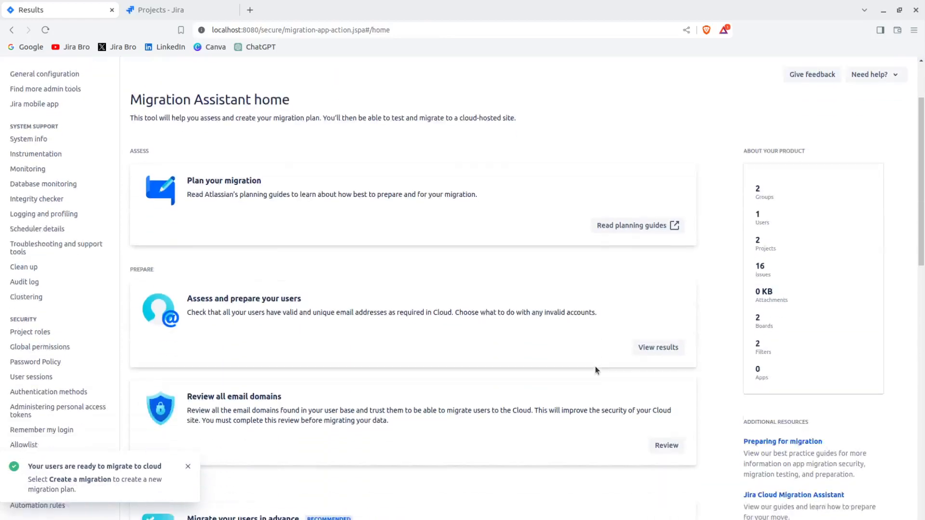
click(641, 323)
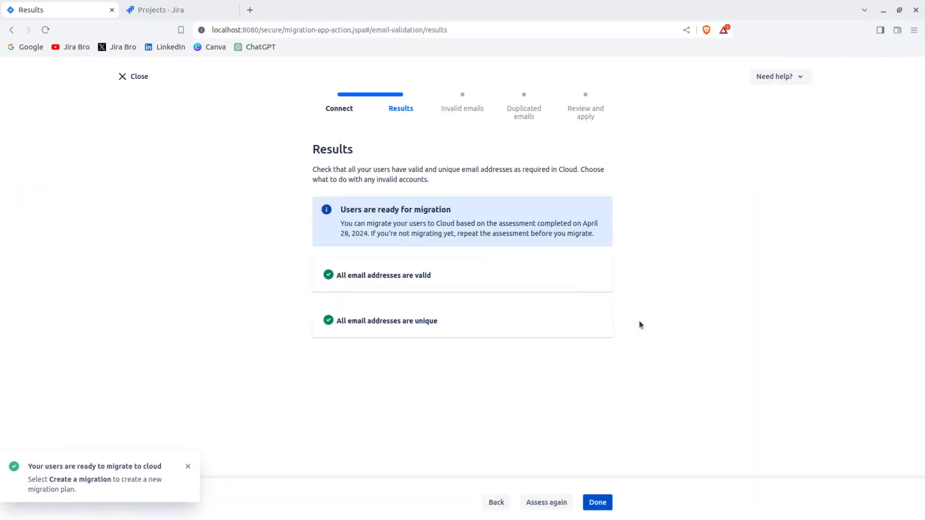
click(598, 503)
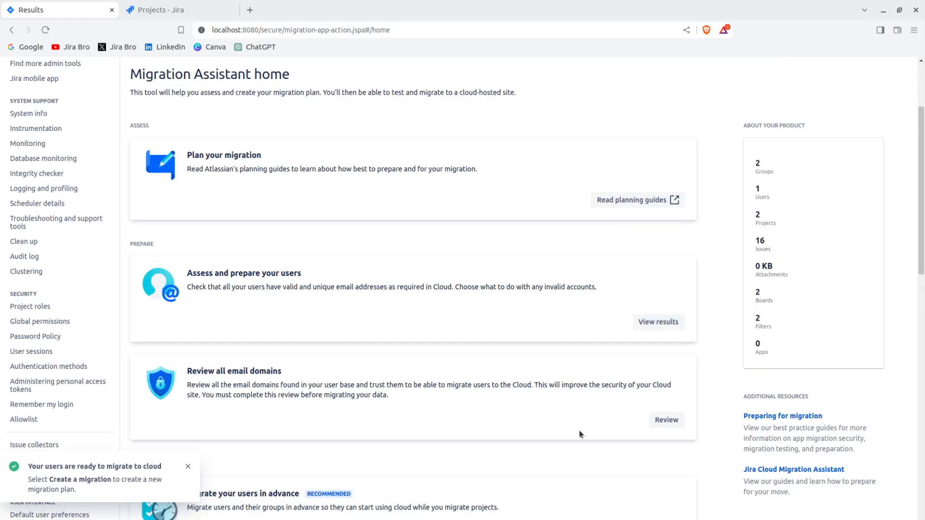
Assess all email domains, mark outlook.com as a trusted domain, and finish the domain review.
scroll(526, 285, down, 5)
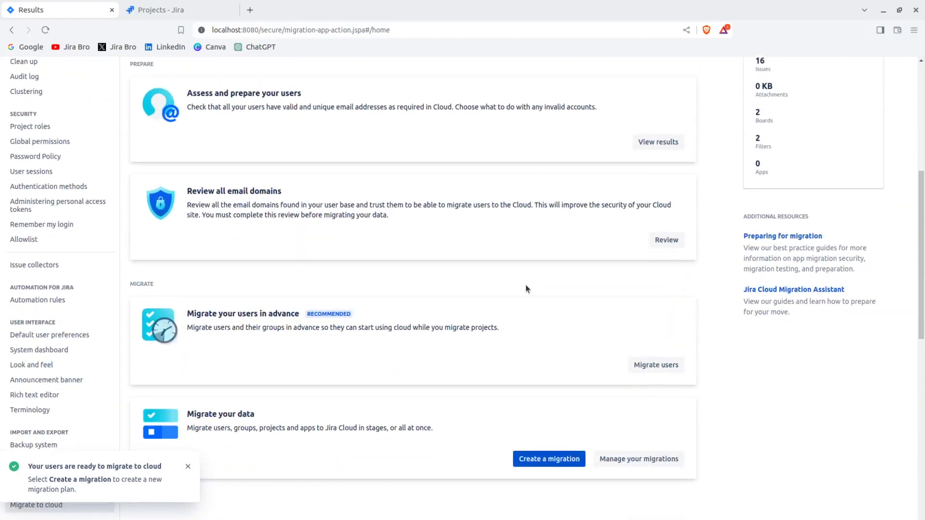
drag(192, 189, 281, 190)
click(281, 191)
click(667, 240)
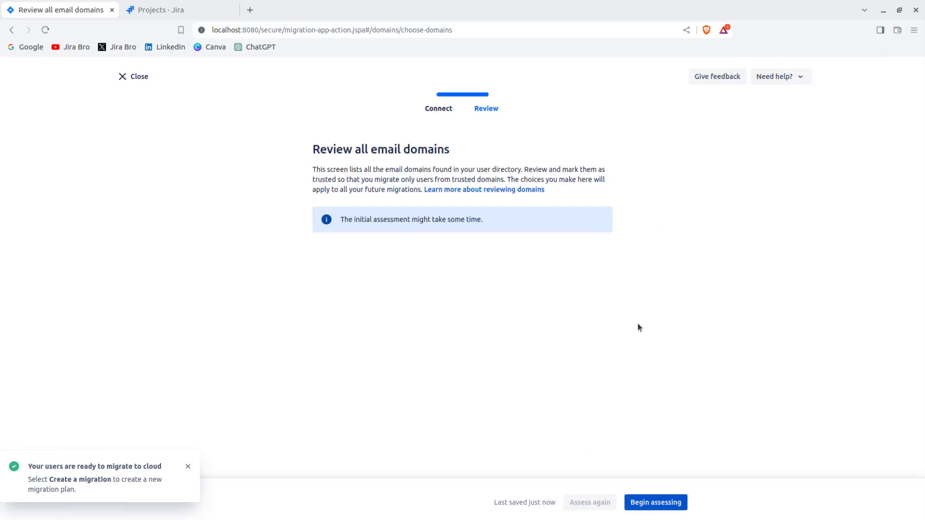
click(656, 502)
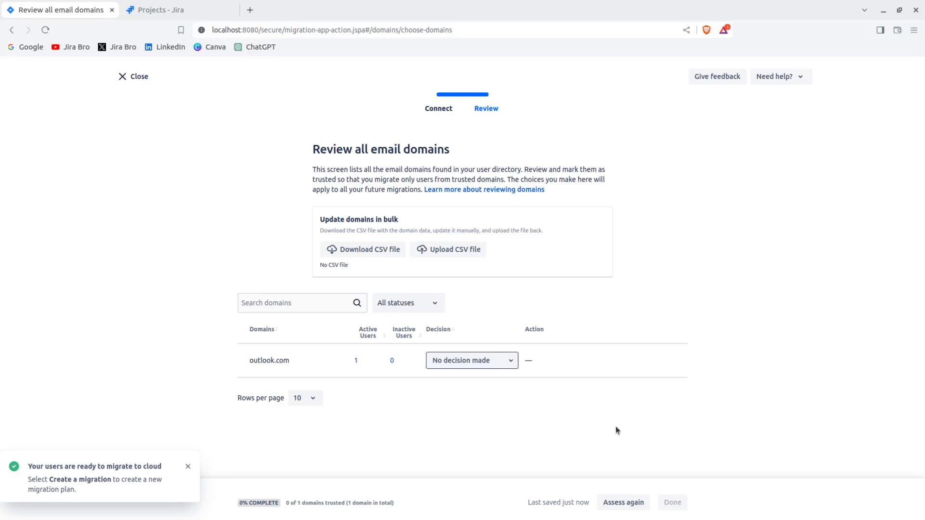
click(497, 364)
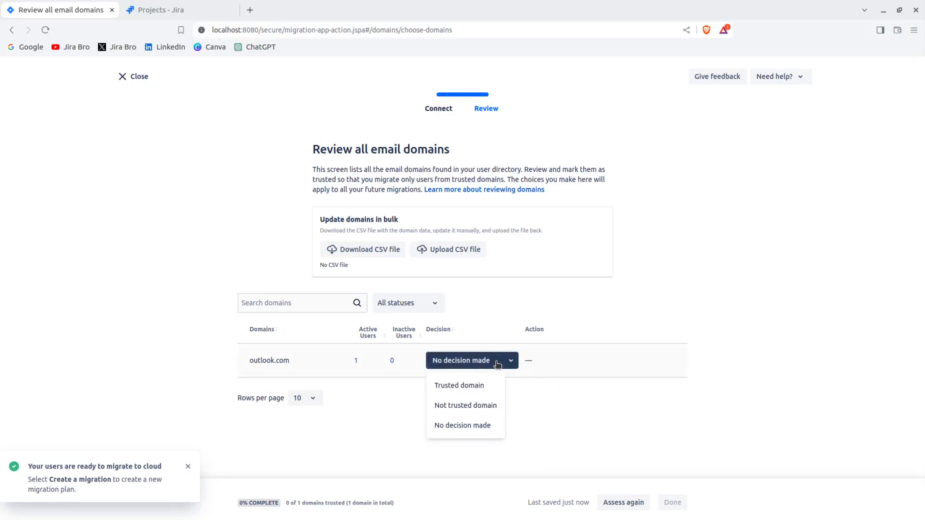
click(461, 386)
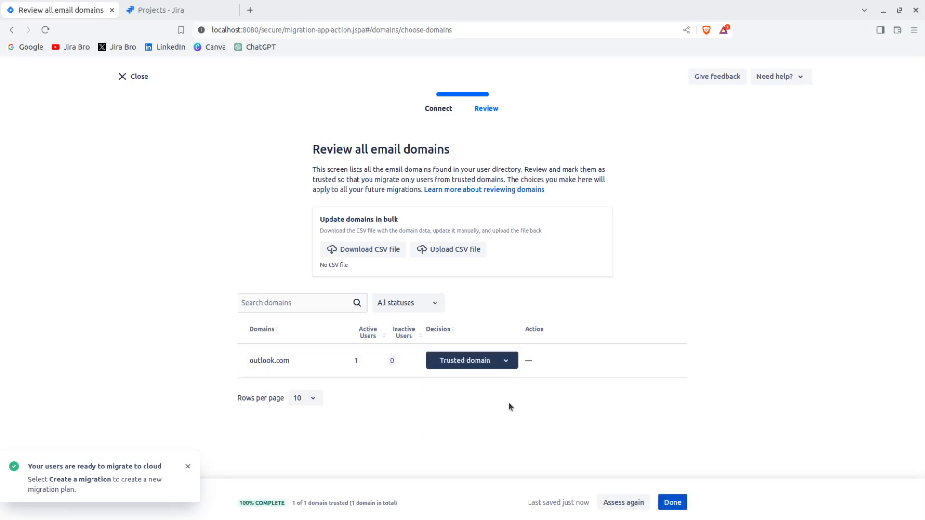
click(673, 502)
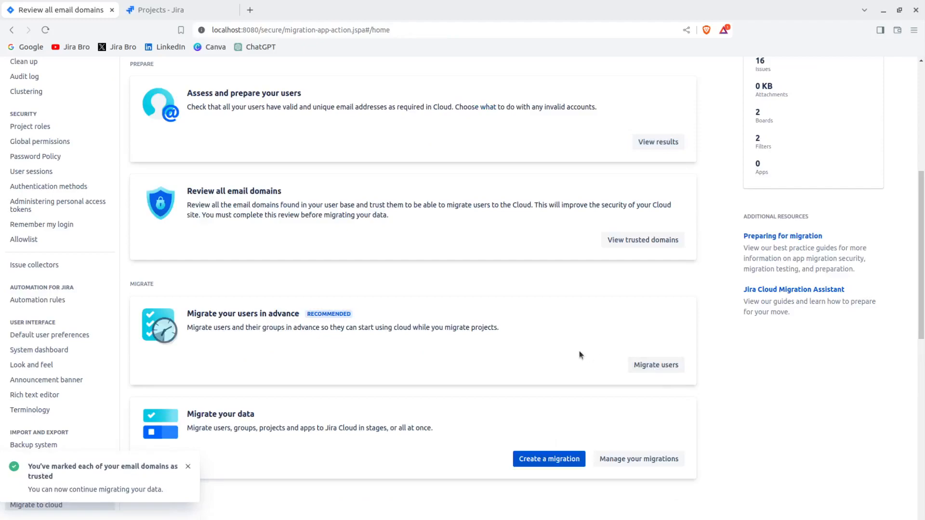
Start migrating the users in advance and name the migration "Server to Cloud".
scroll(580, 355, down, 2)
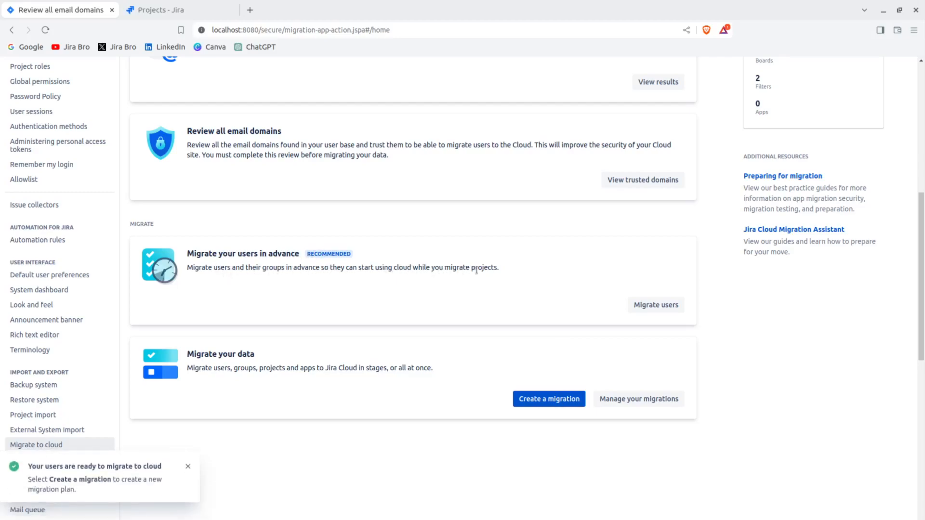
click(656, 305)
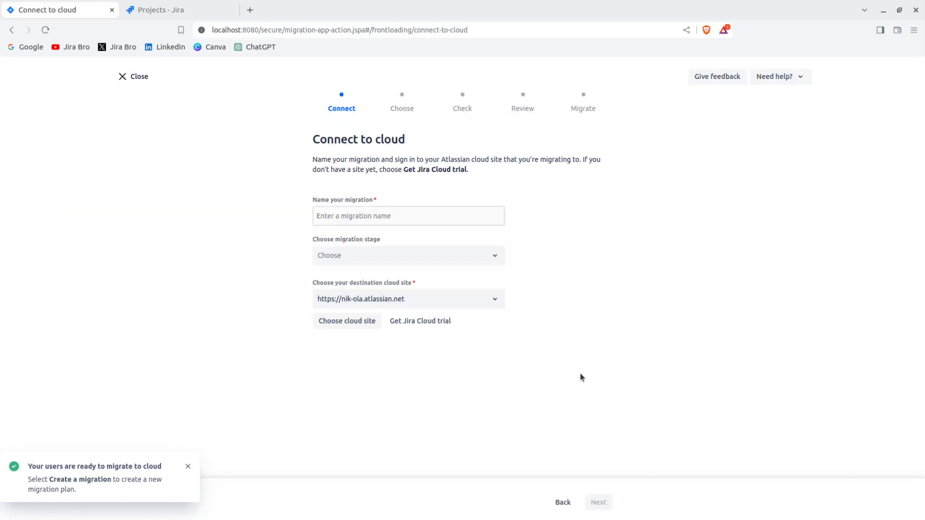
click(331, 212)
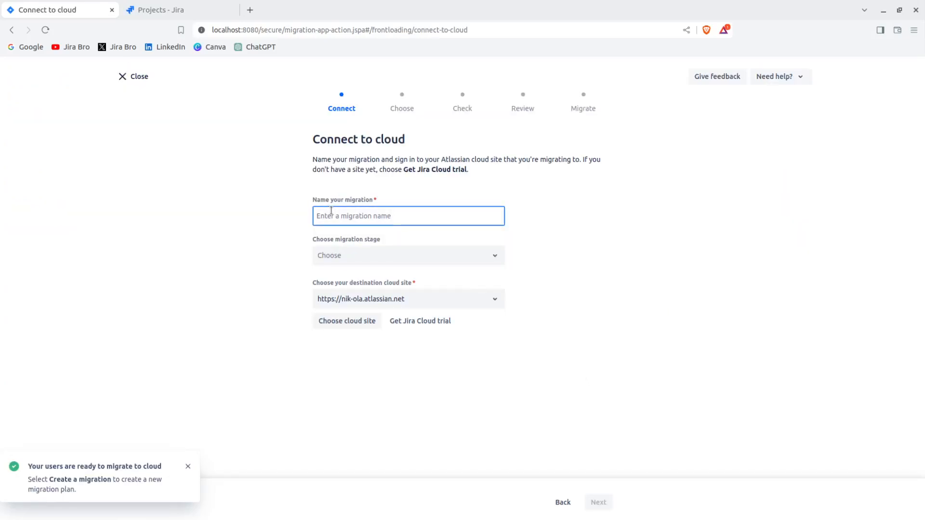
text(Serv)
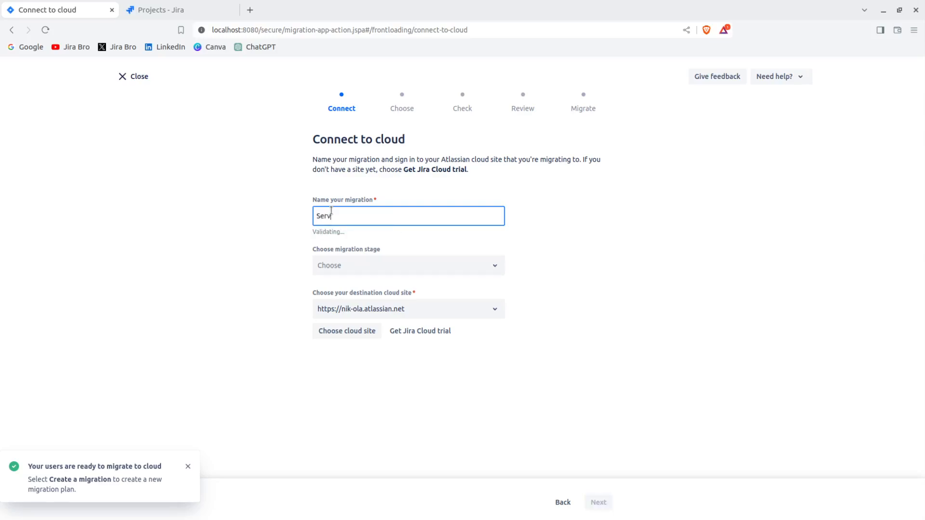
text(er to C)
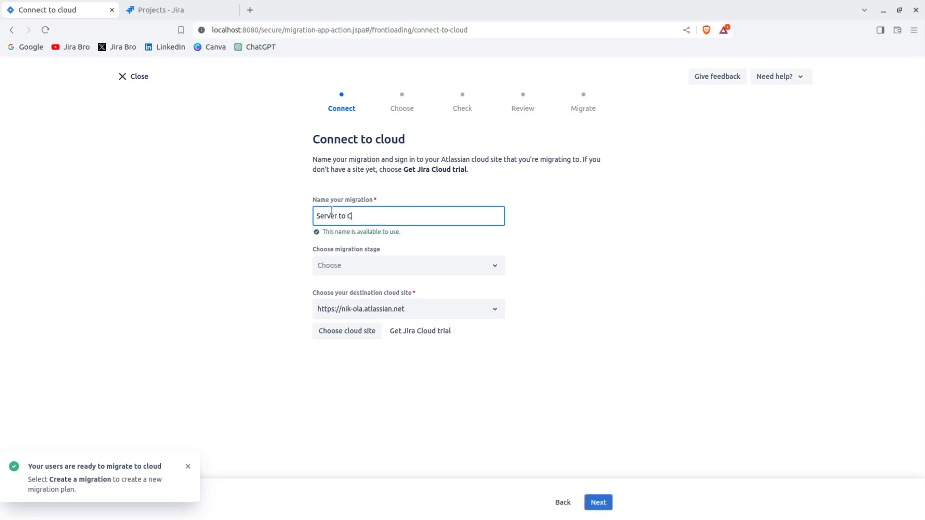
text(loud)
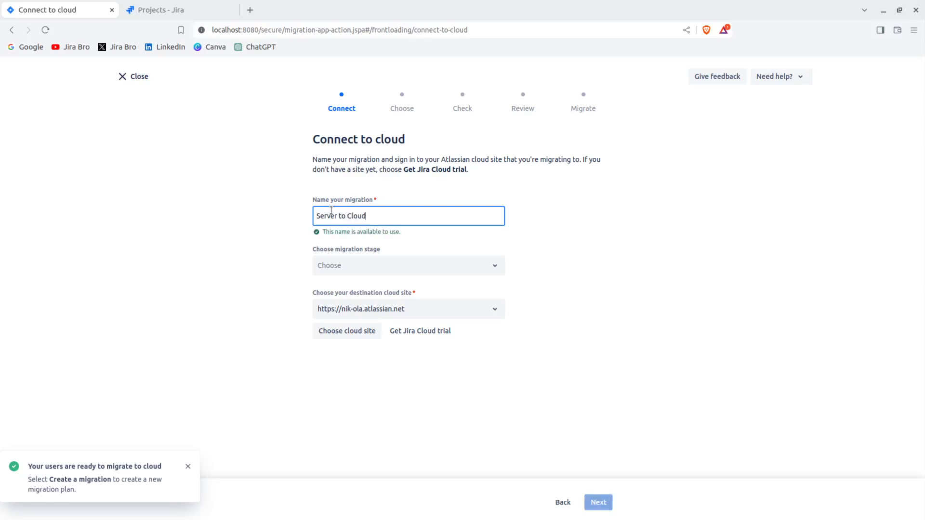
click(363, 263)
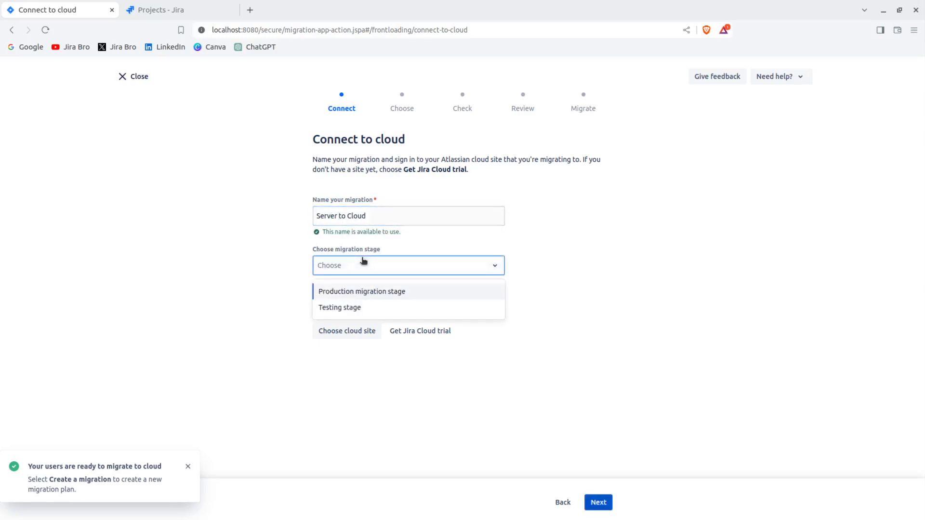
click(357, 294)
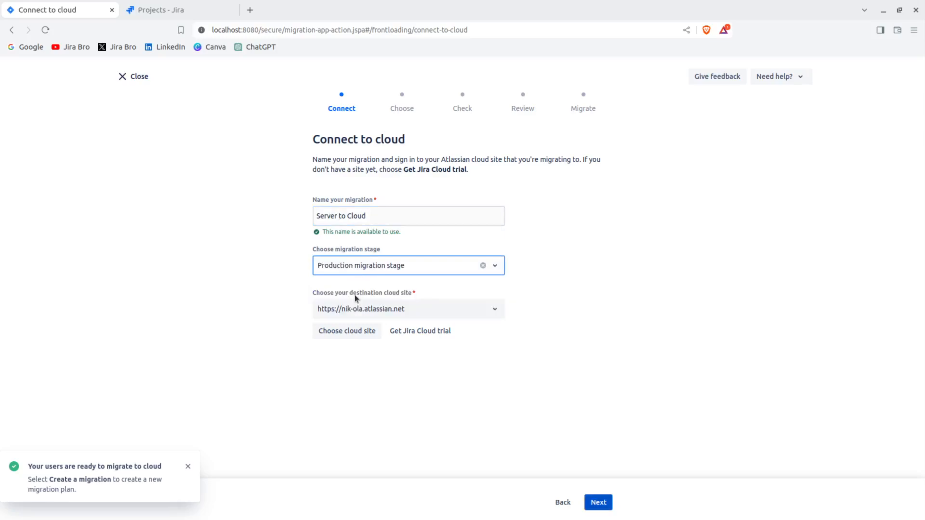
click(334, 312)
click(337, 332)
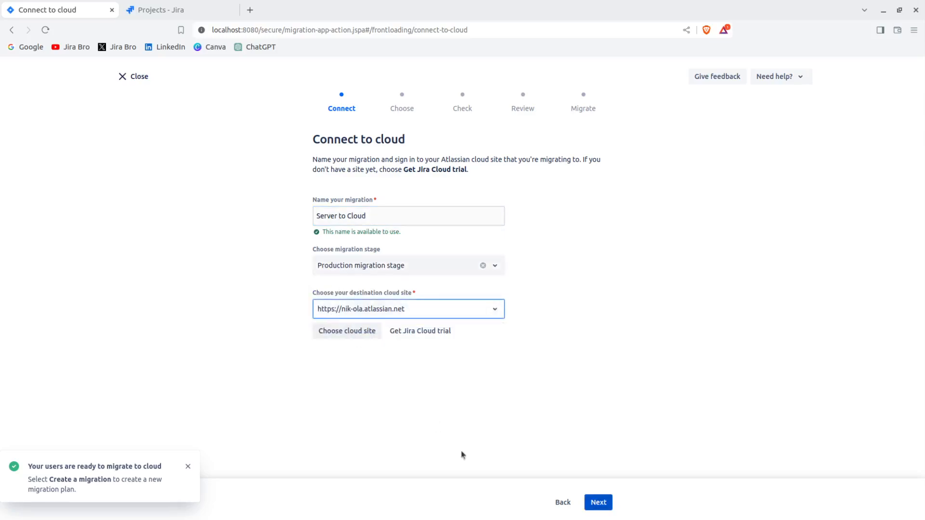
Continue with group membership preserved, run the pre-migration checks, and review their results.
click(591, 501)
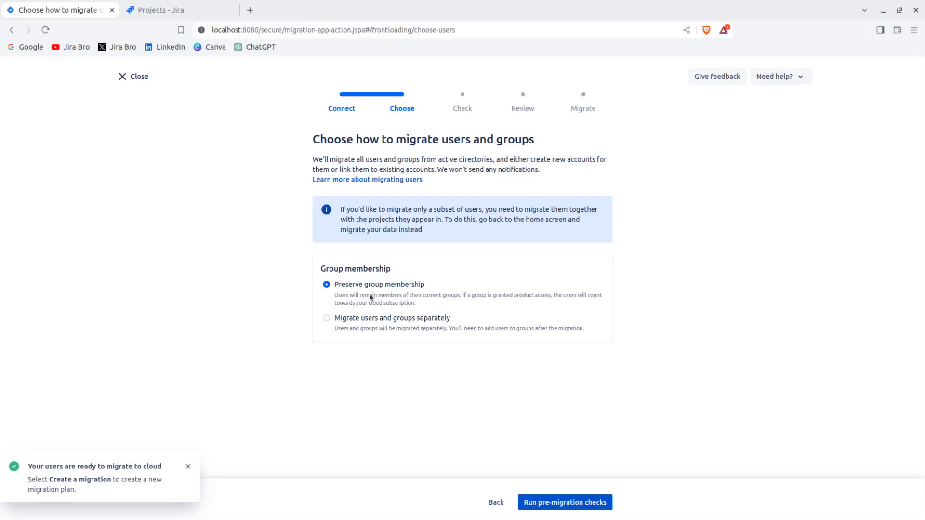
click(535, 502)
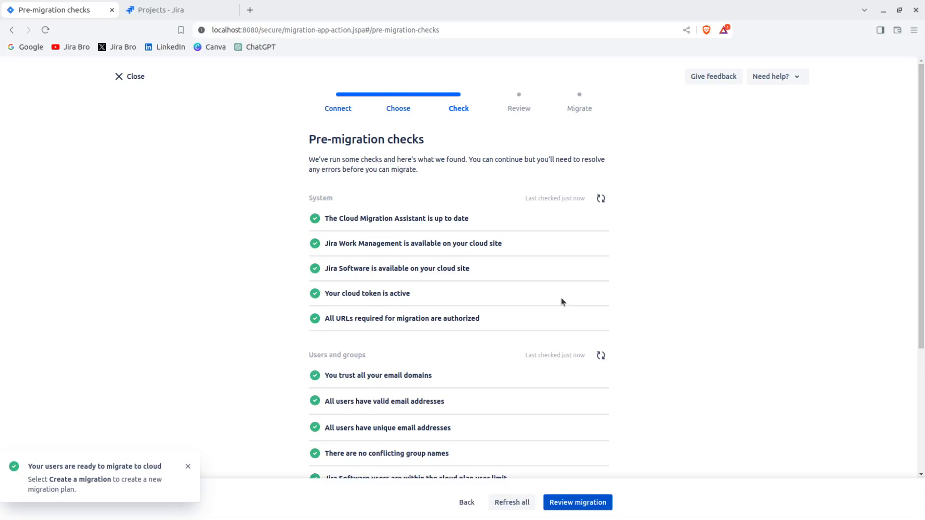
scroll(563, 302, down, 4)
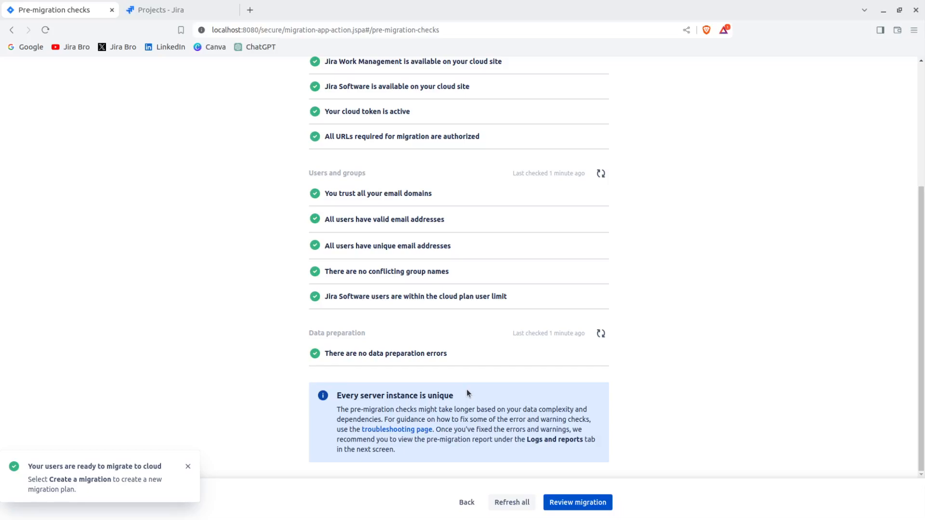
Open the linked troubleshooting page separately, examine its check statuses, common problems and error codes, and return to the pre-migration checks.
click(408, 429)
middle_click(408, 430)
click(231, 10)
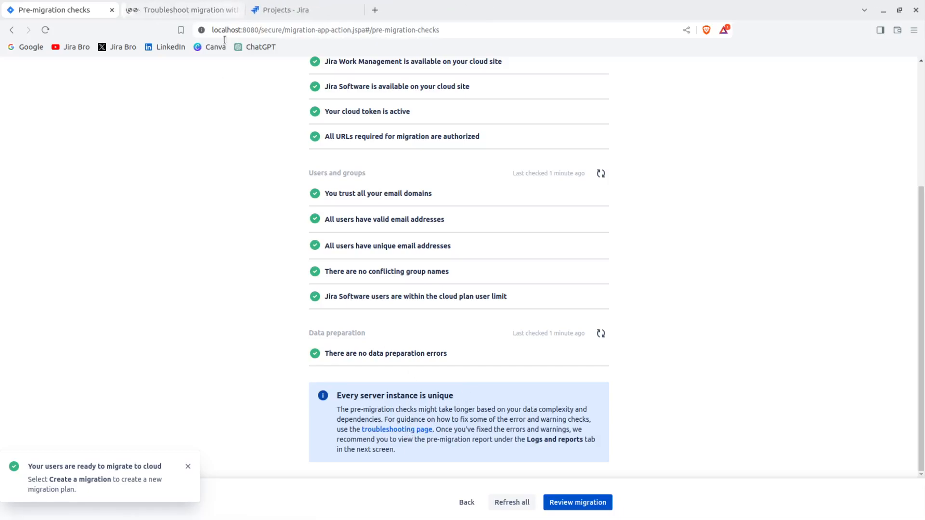
click(144, 10)
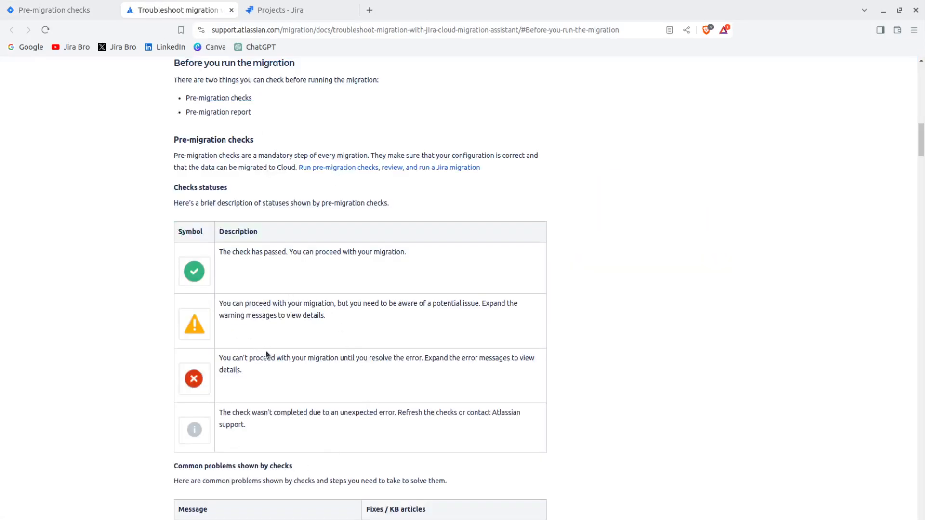
scroll(268, 328, down, 6)
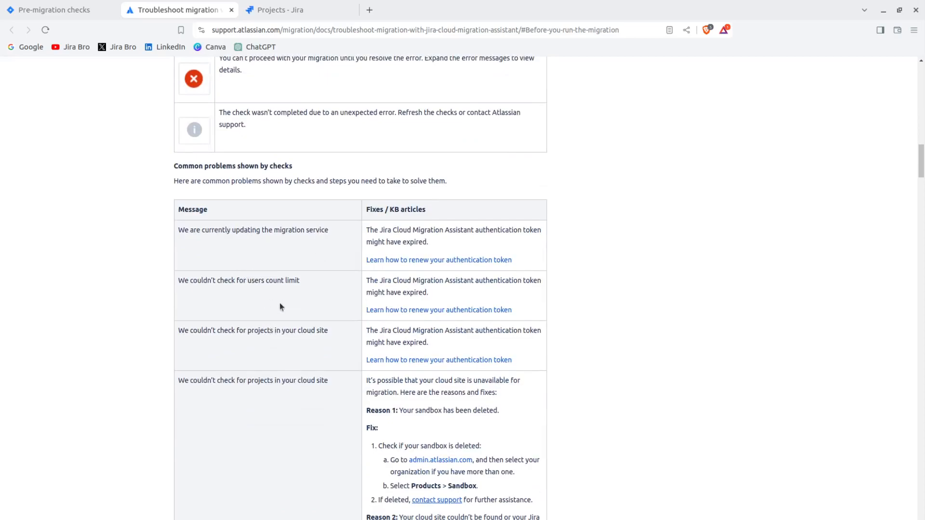
scroll(351, 319, down, 11)
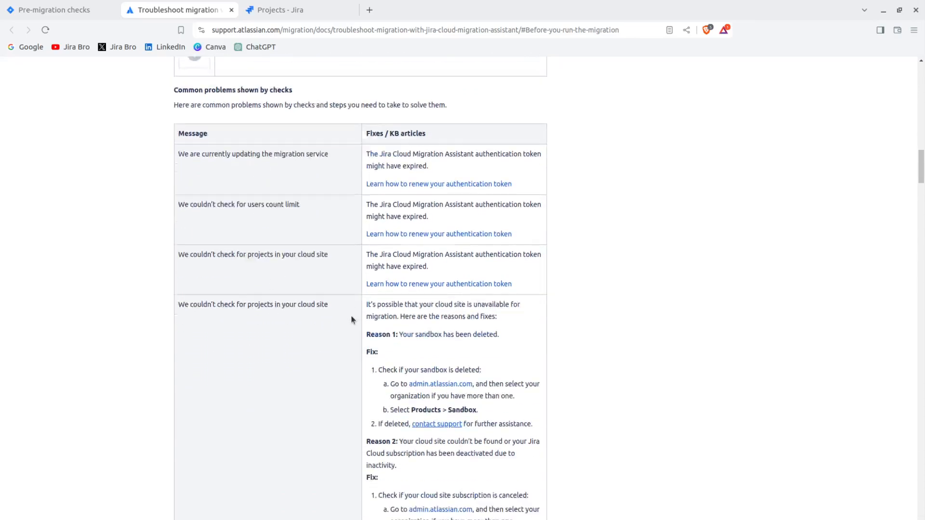
scroll(352, 319, down, 11)
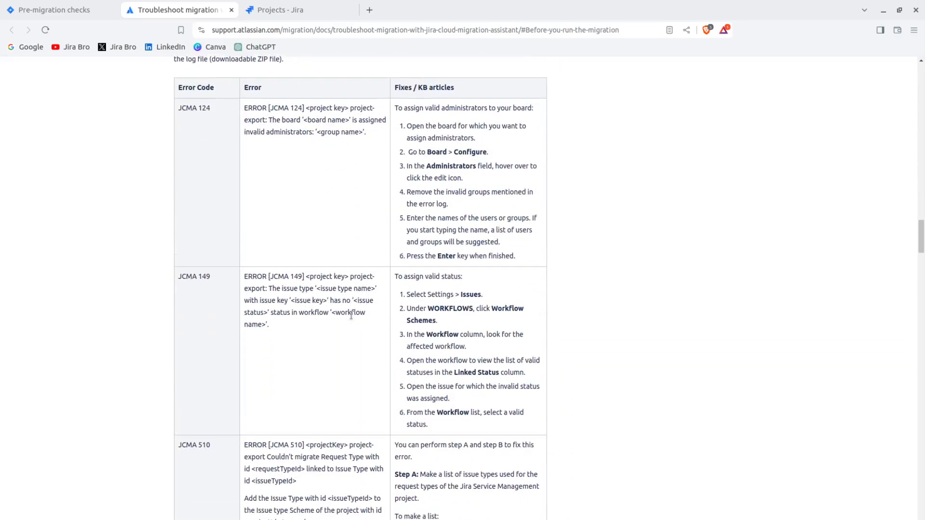
scroll(351, 315, up, 20)
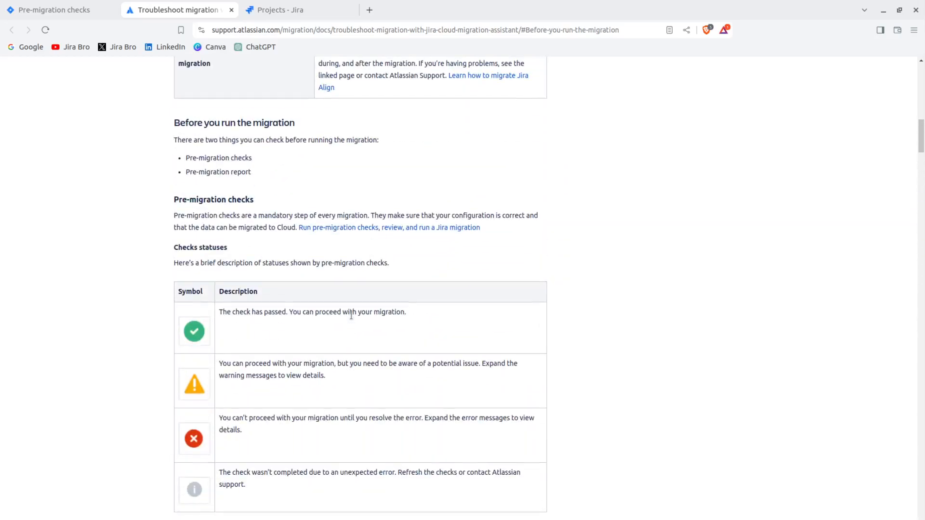
scroll(352, 315, up, 4)
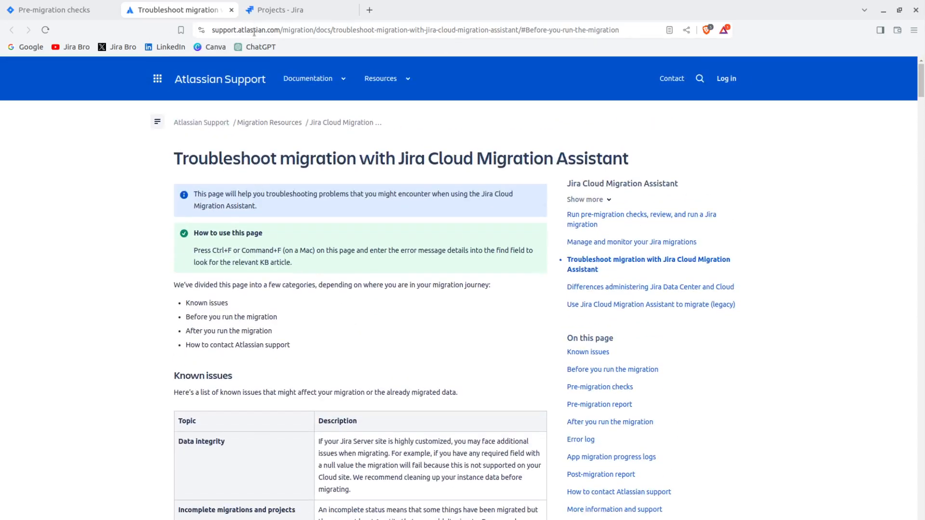
click(72, 10)
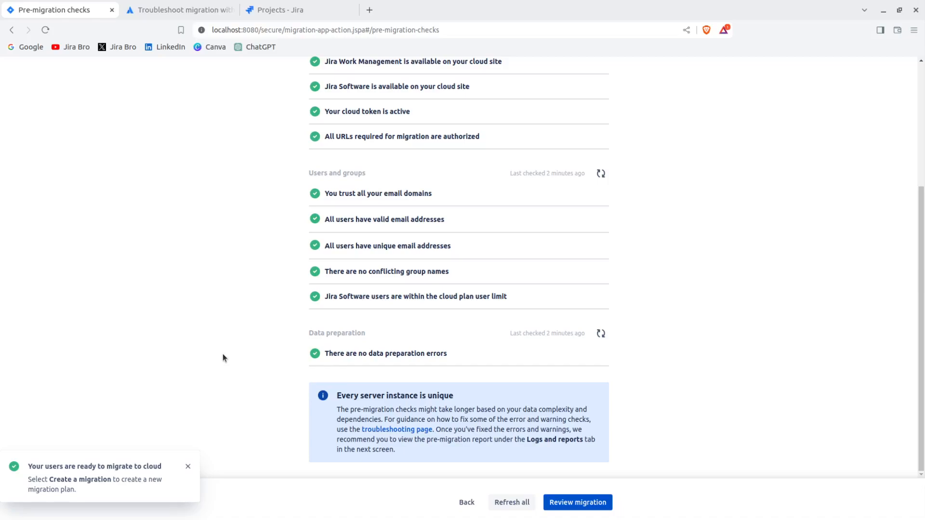
Proceed to the user migration review and examine its configuration and the included users and groups.
click(600, 511)
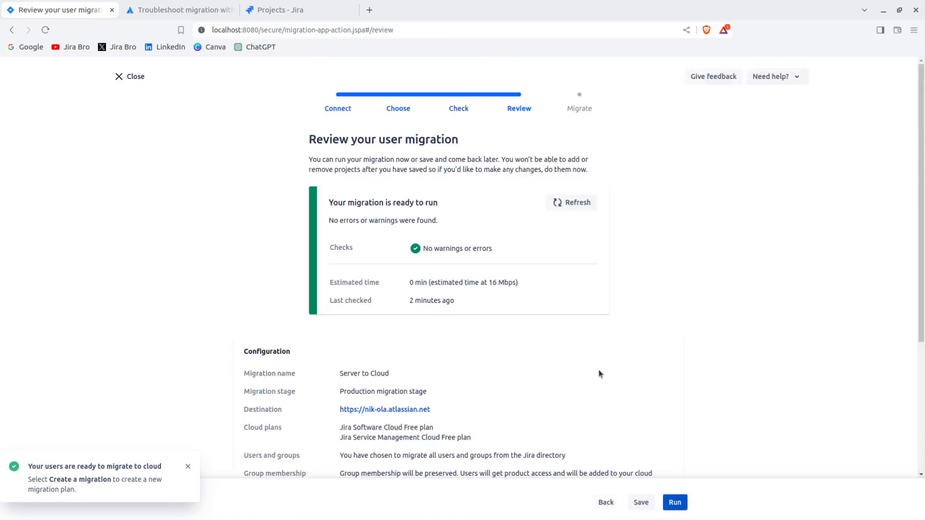
scroll(599, 370, down, 4)
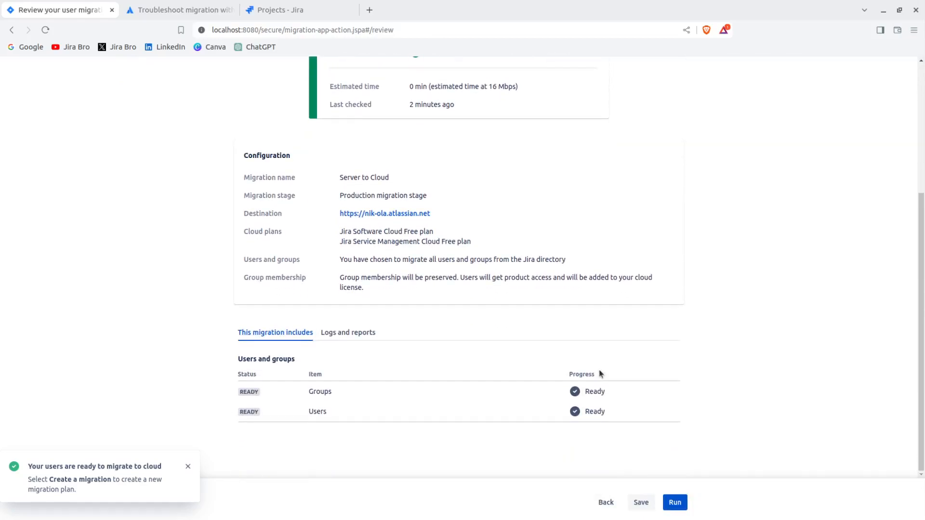
Run the Server to Cloud user migration, and look at the project list on the destination cloud site while it is in progress.
scroll(600, 374, up, 4)
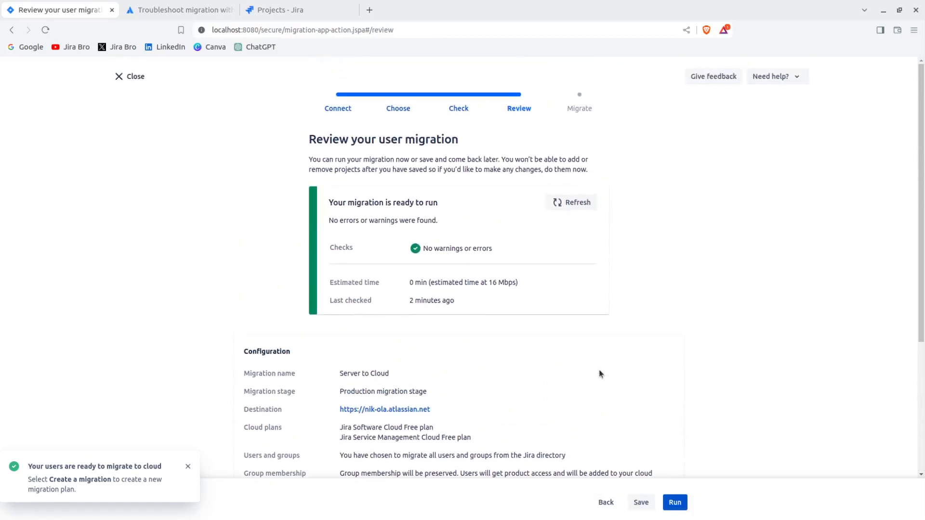
scroll(602, 376, down, 4)
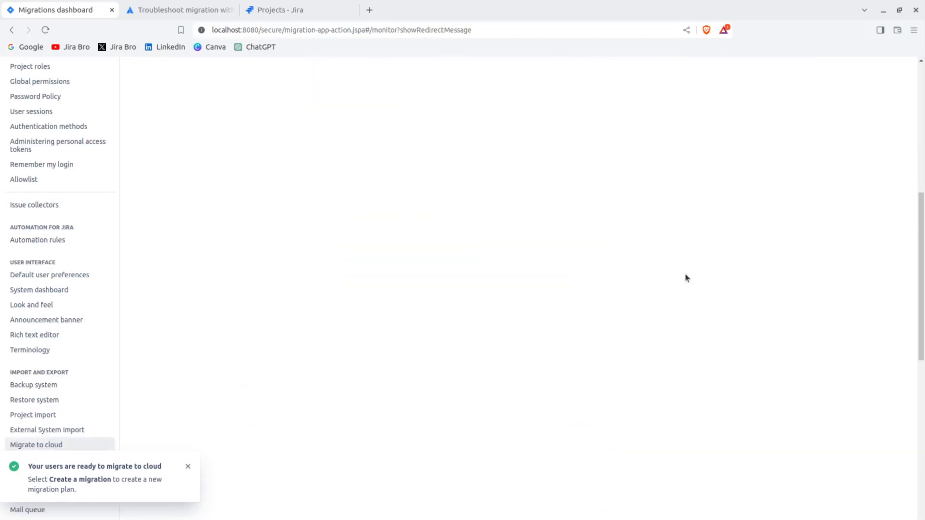
scroll(686, 274, up, 6)
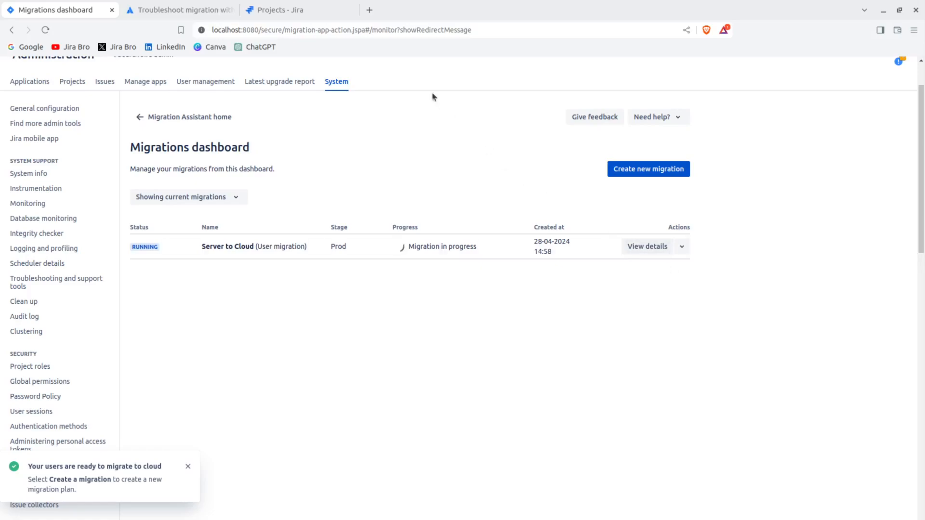
click(276, 9)
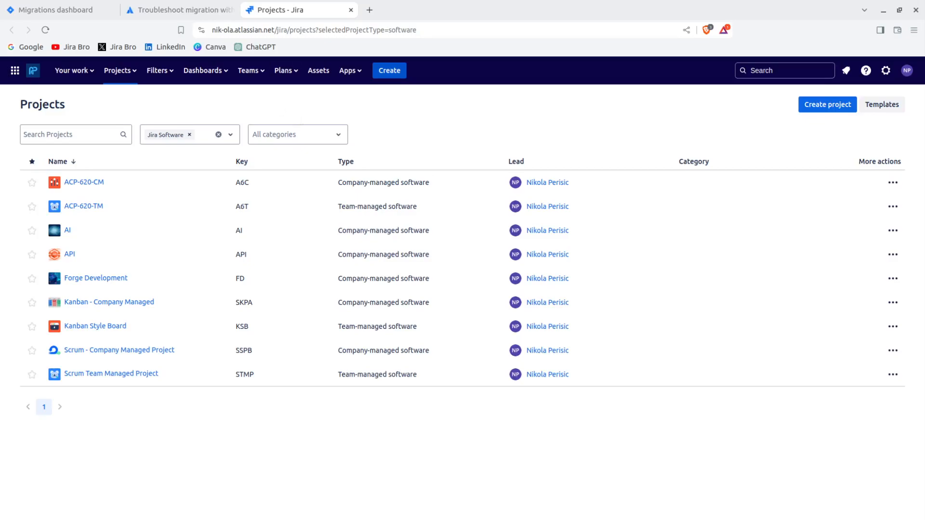
click(52, 9)
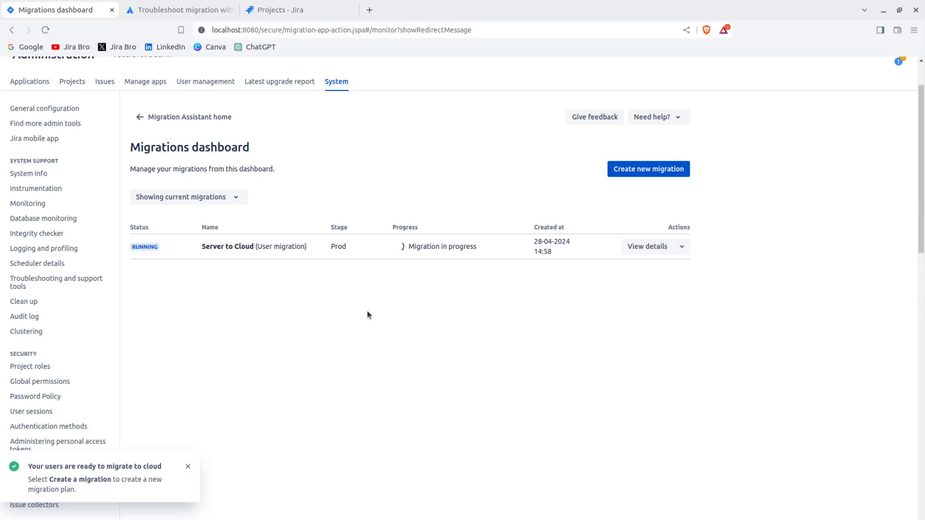
Look at the Migration Assistant home and the advance user migration form, and check the user migration's progress on the migrations dashboard.
click(205, 119)
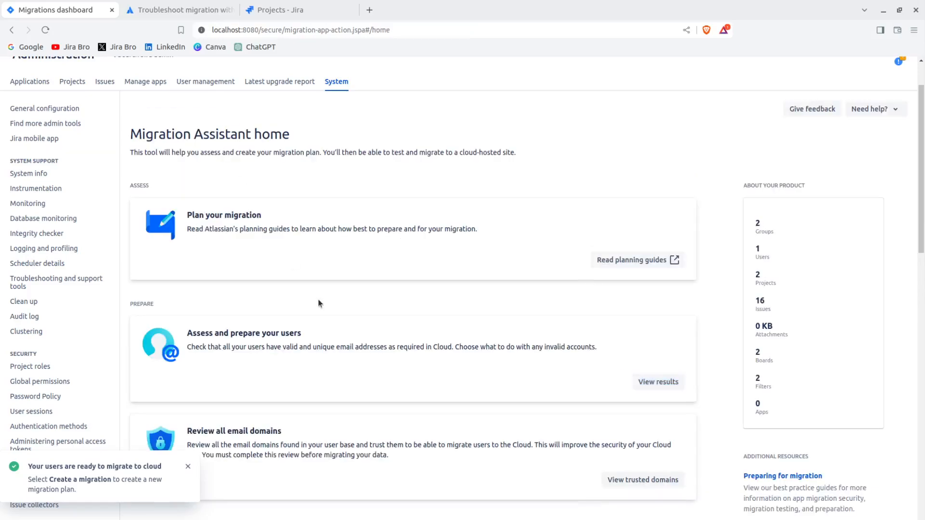
scroll(320, 298, down, 4)
scroll(320, 302, down, 2)
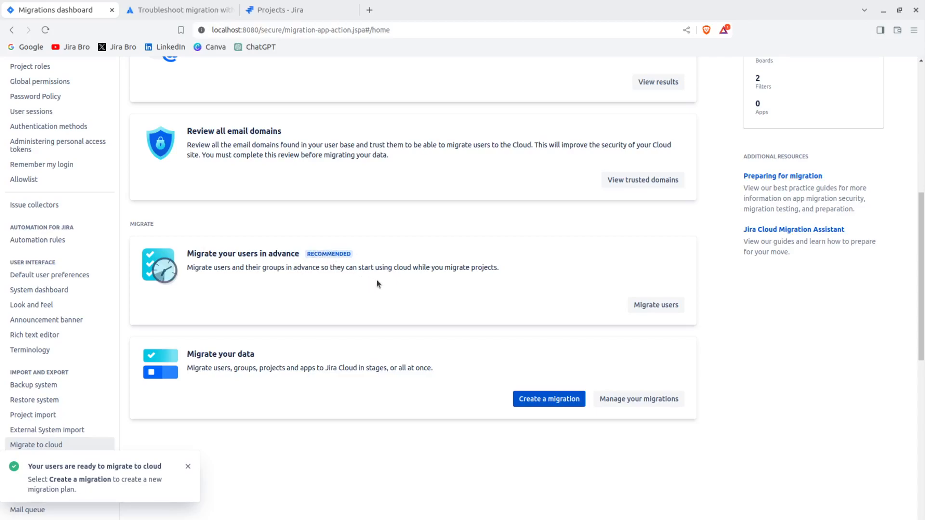
click(651, 306)
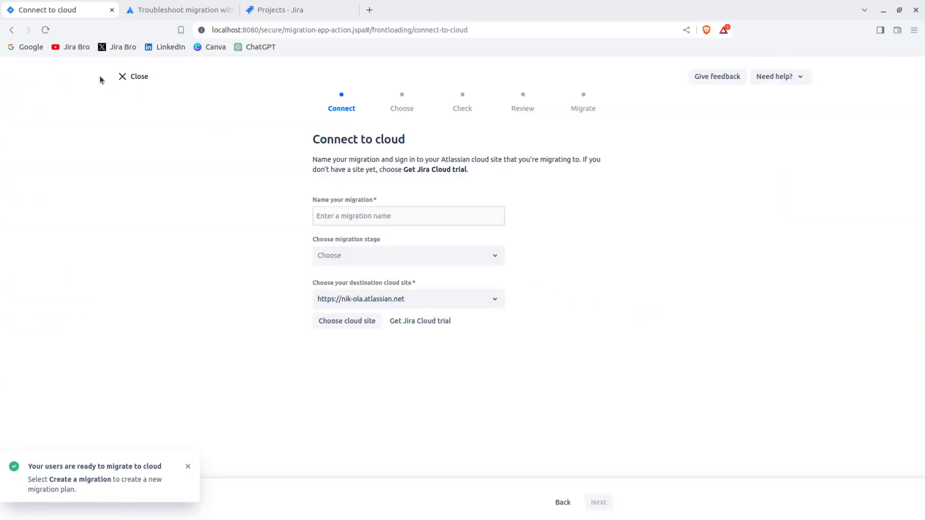
click(144, 81)
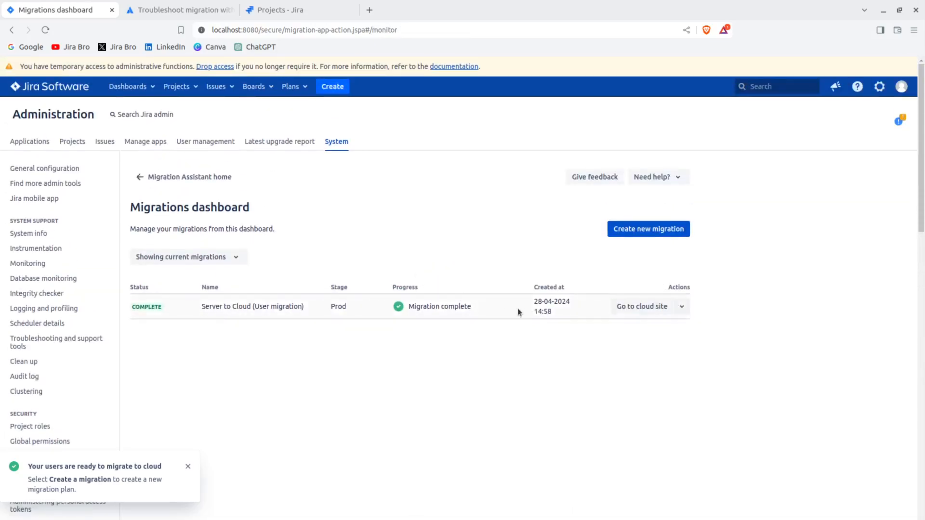
drag(408, 307, 495, 309)
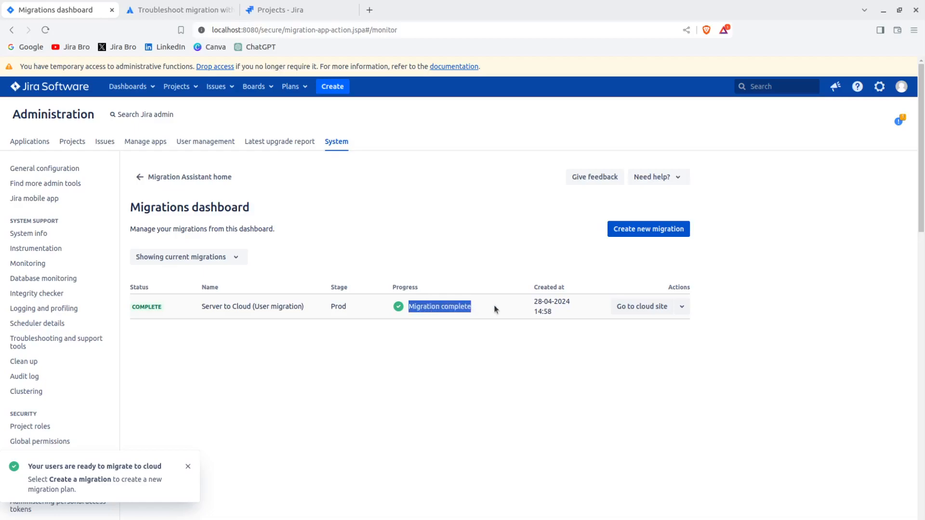
Start a new data migration from the Migration Assistant home and proceed past the process overview to the cloud connection settings.
click(186, 177)
scroll(530, 334, down, 6)
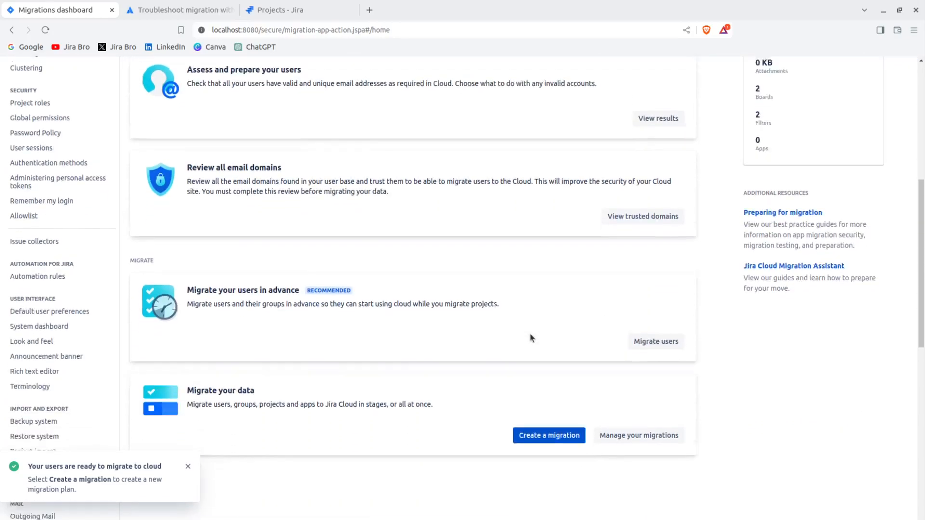
scroll(530, 337, down, 3)
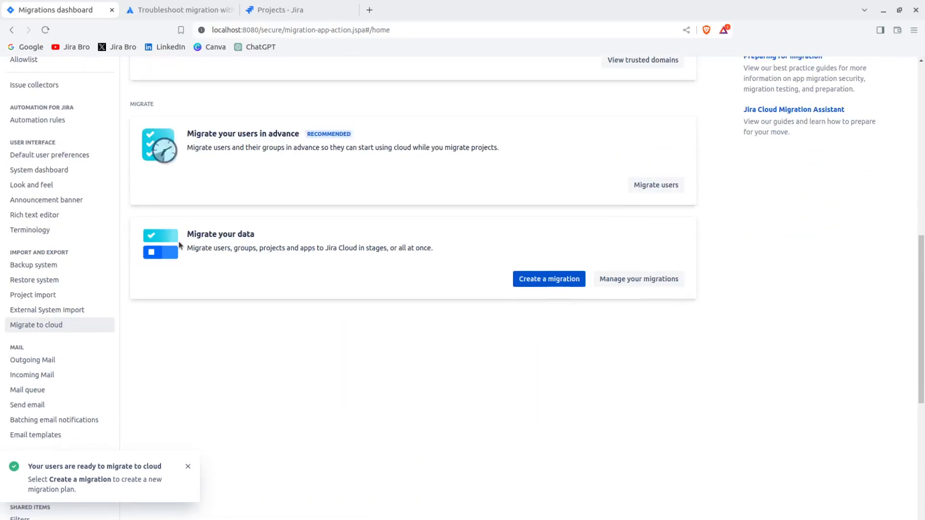
drag(193, 248, 372, 262)
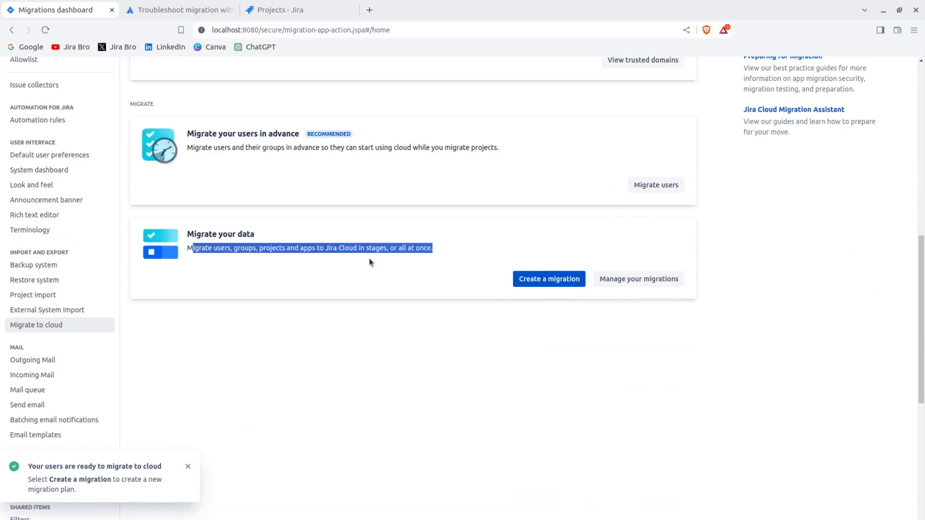
click(507, 265)
click(522, 278)
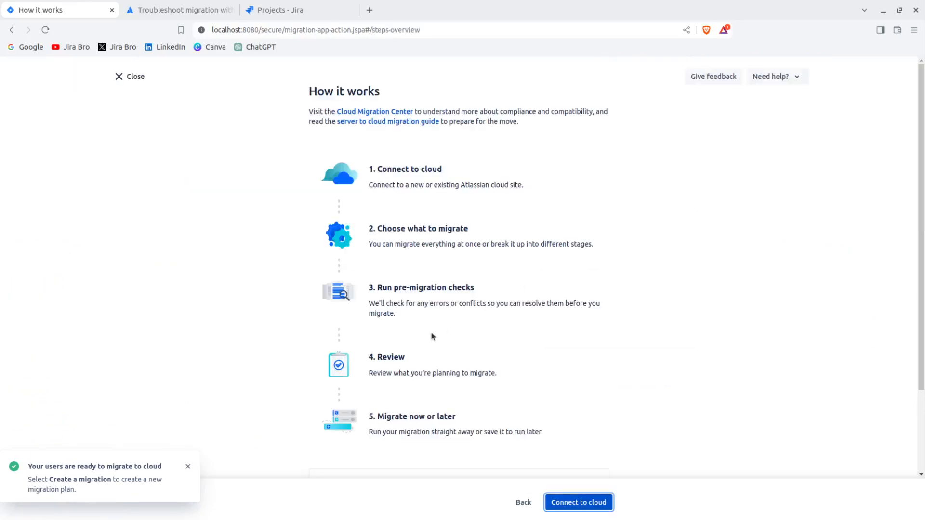
scroll(433, 337, down, 3)
click(564, 501)
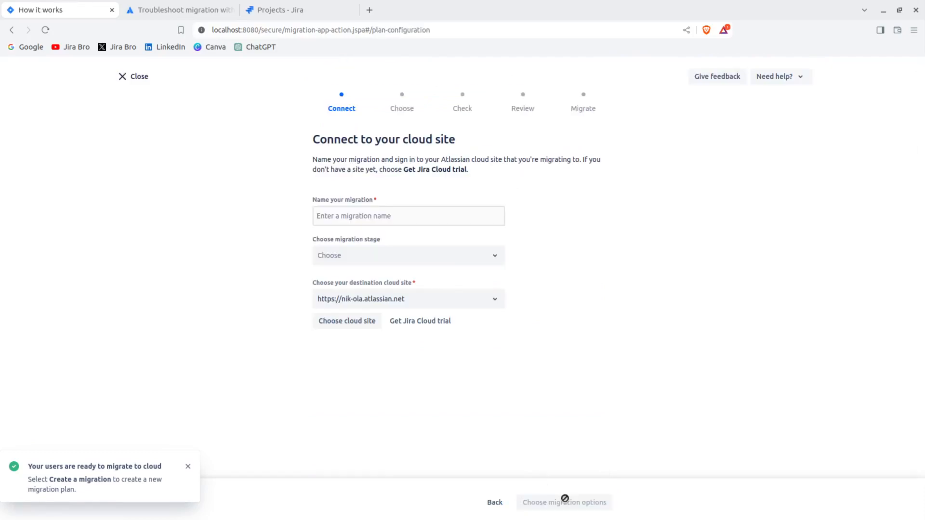
Name the migration Server to Cloud 1, set its stage to Production migration stage, and continue to the migration options.
click(333, 215)
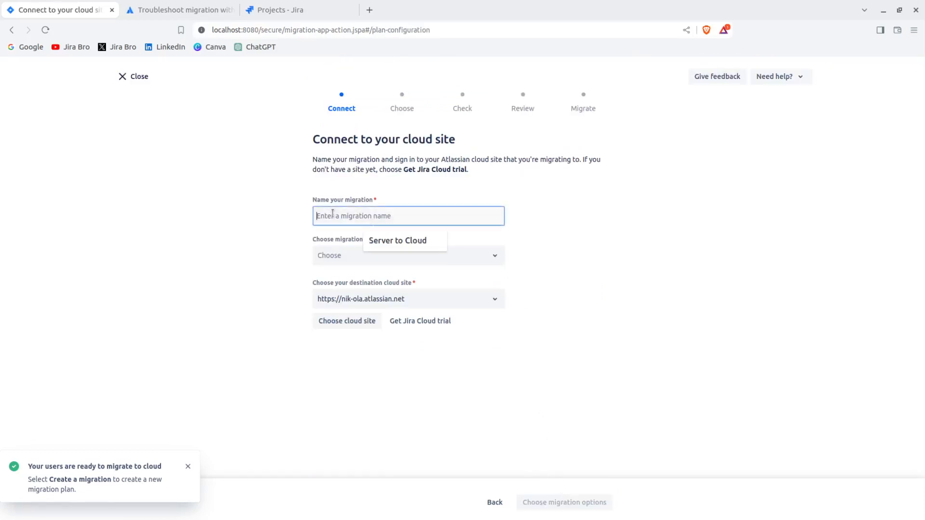
click(377, 239)
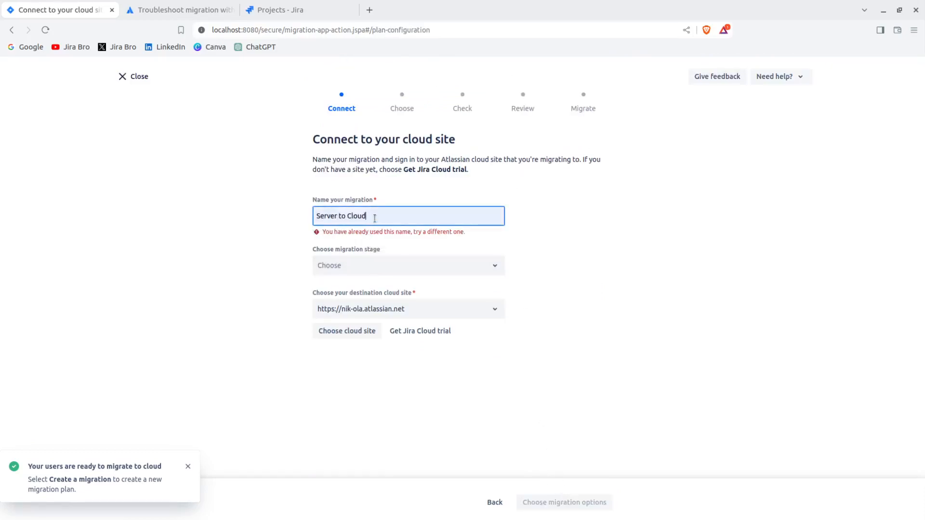
text(1)
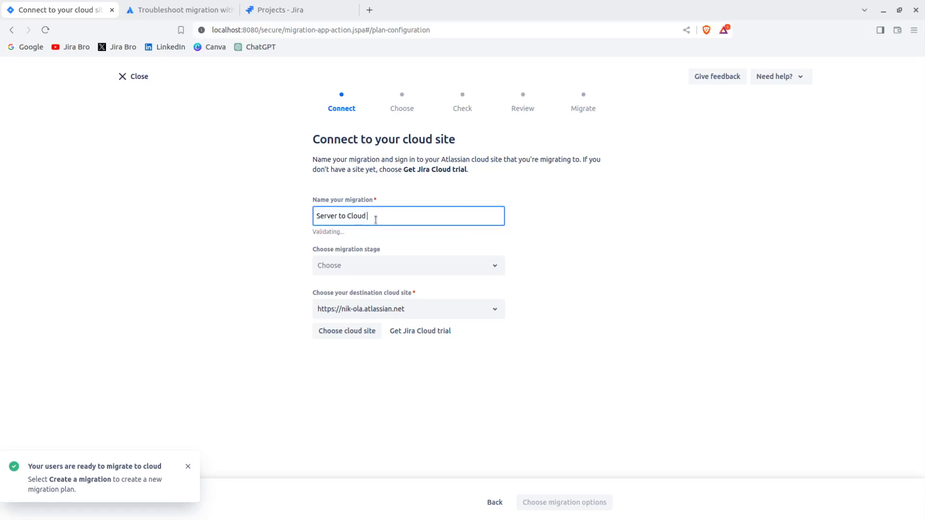
click(378, 264)
click(367, 292)
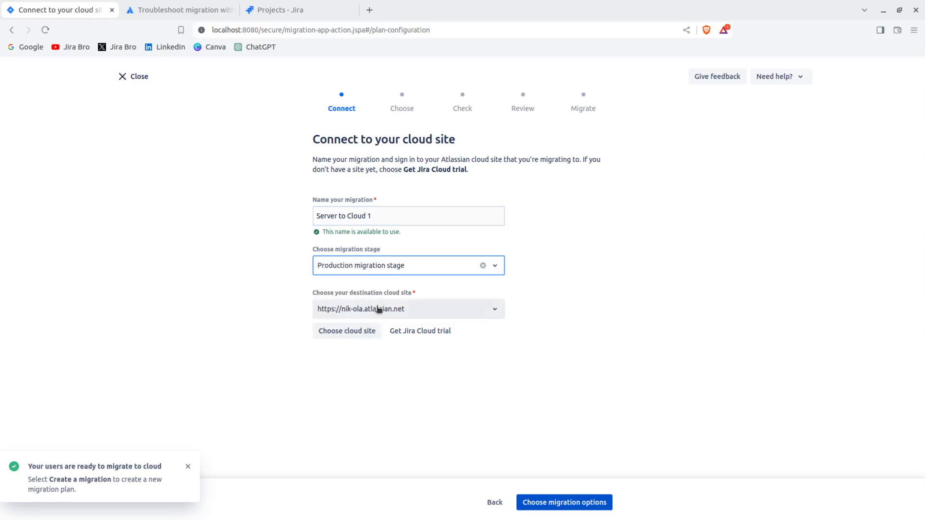
click(591, 503)
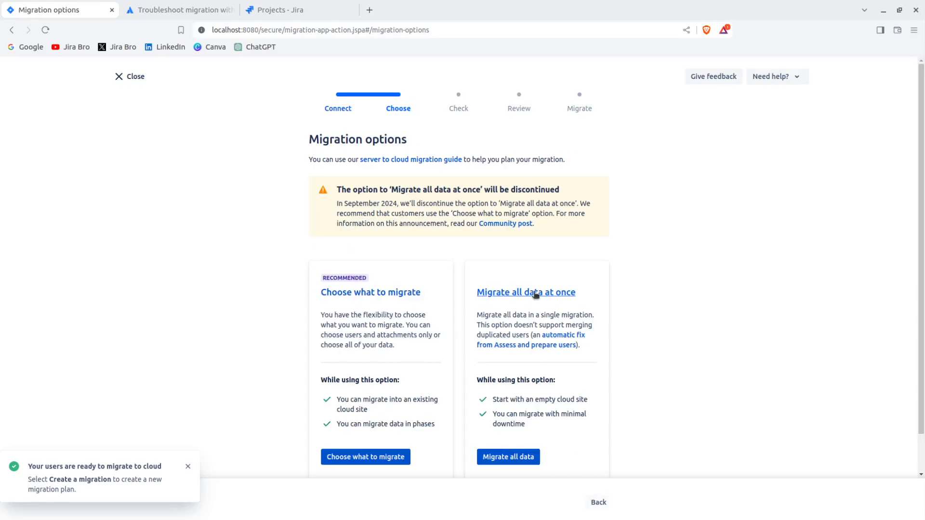
Use the Choose what to migrate option and skip the Advanced Roadmaps plans.
scroll(579, 308, down, 1)
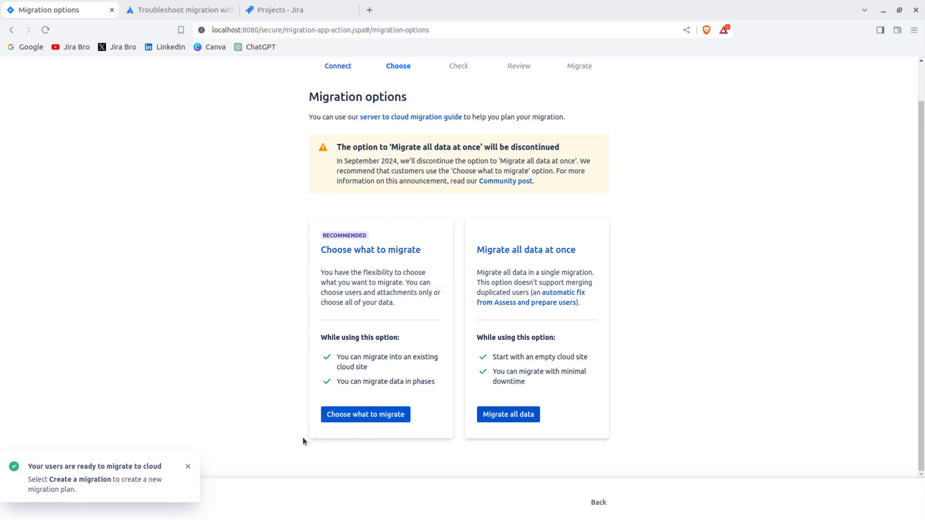
click(356, 416)
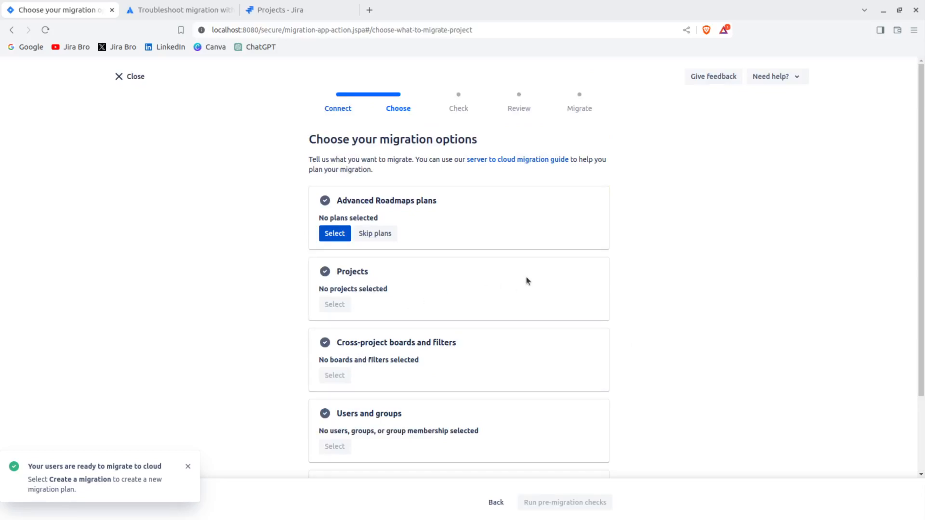
click(380, 234)
scroll(472, 283, down, 2)
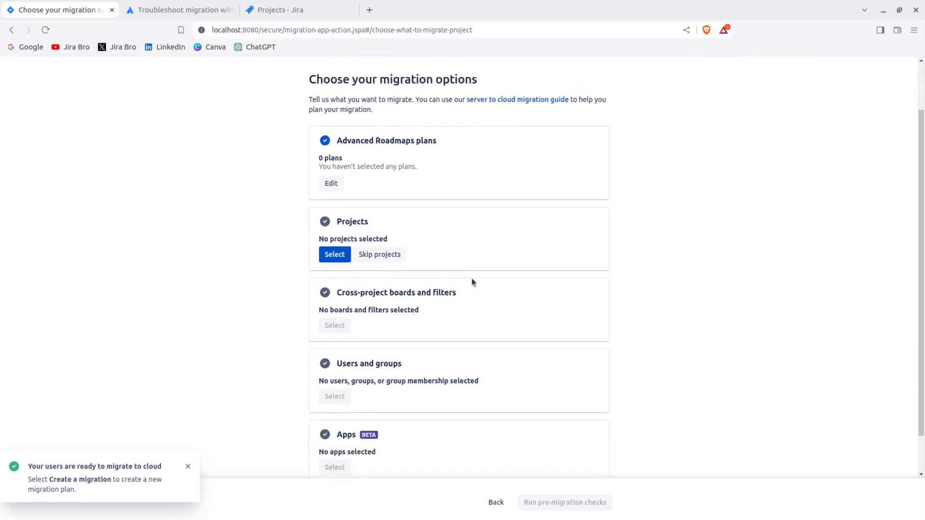
Add the Cloud Kanban Migration project with all its data, including archived issues, and only cross-project boards and filters related to selected projects.
click(337, 256)
scroll(396, 303, down, 2)
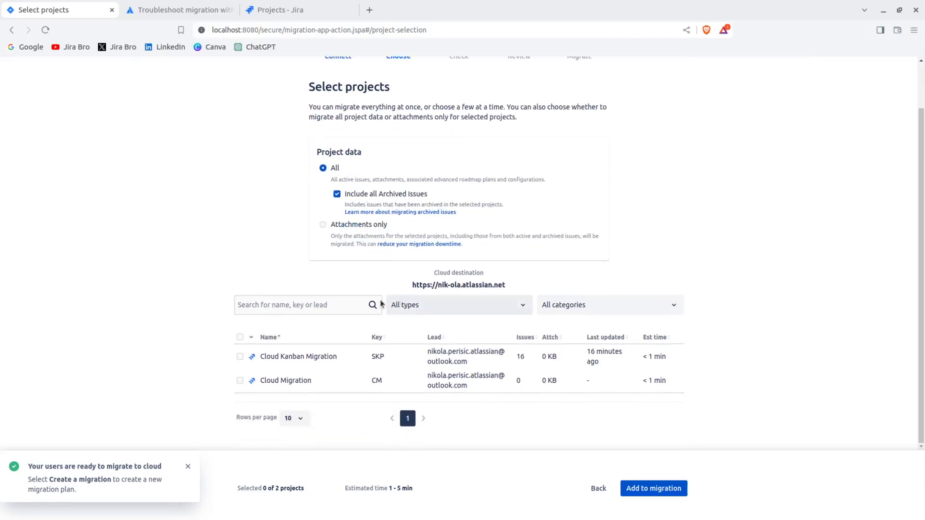
click(240, 357)
click(682, 489)
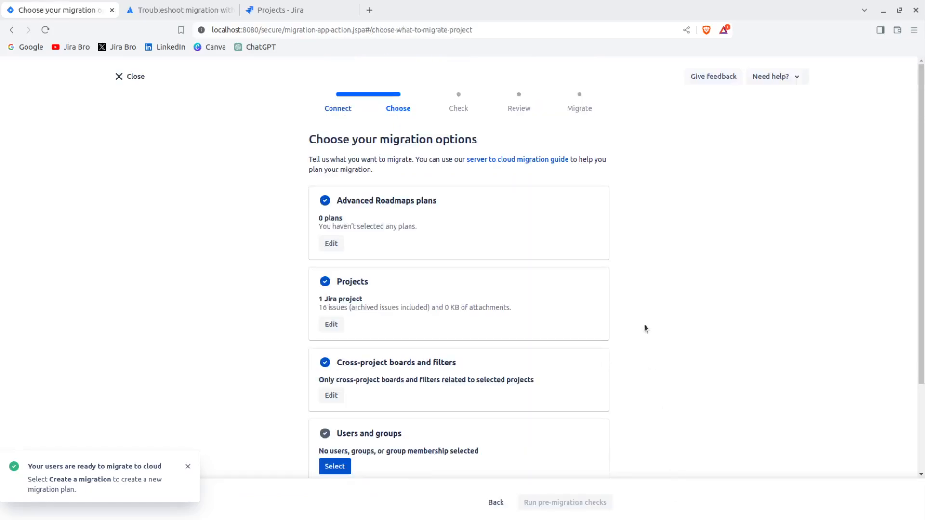
Add only users and groups related to the selected projects, including all assigned to required roles, with group membership preserved.
scroll(646, 327, down, 3)
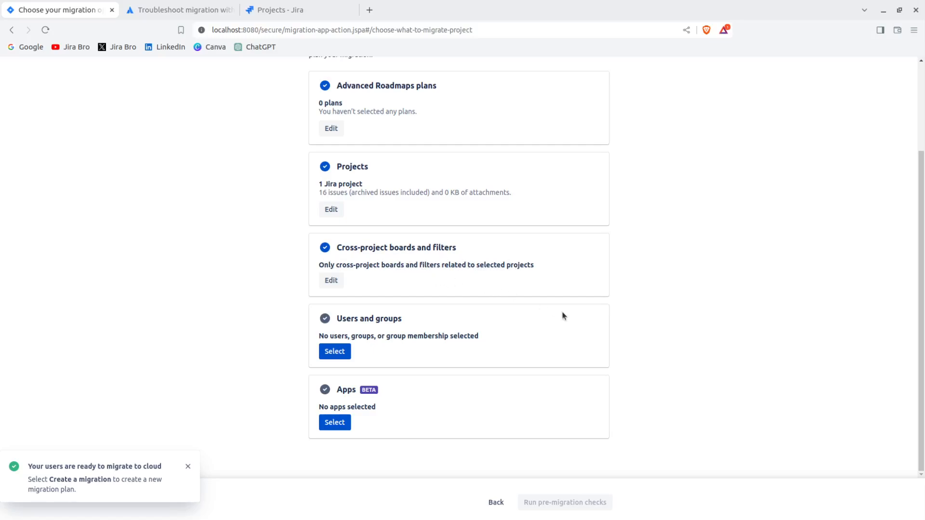
click(344, 360)
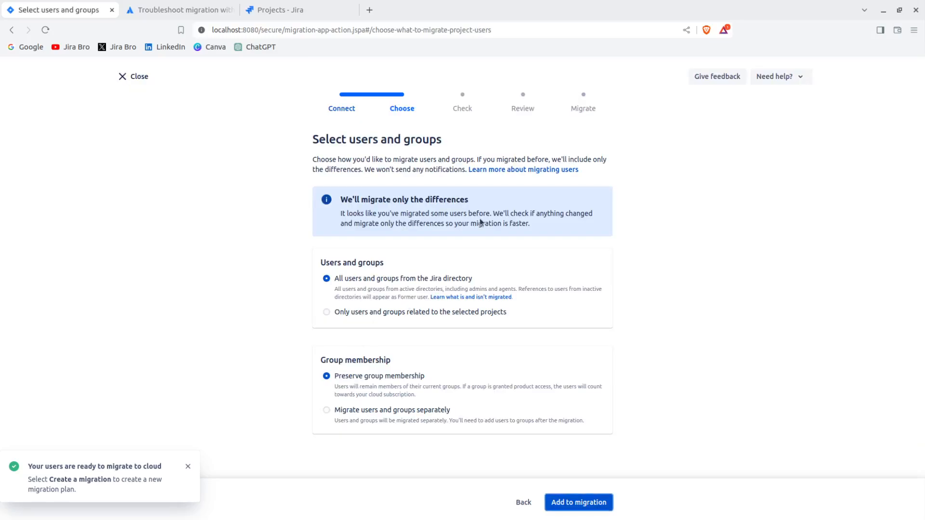
drag(321, 267, 402, 268)
click(426, 260)
click(409, 314)
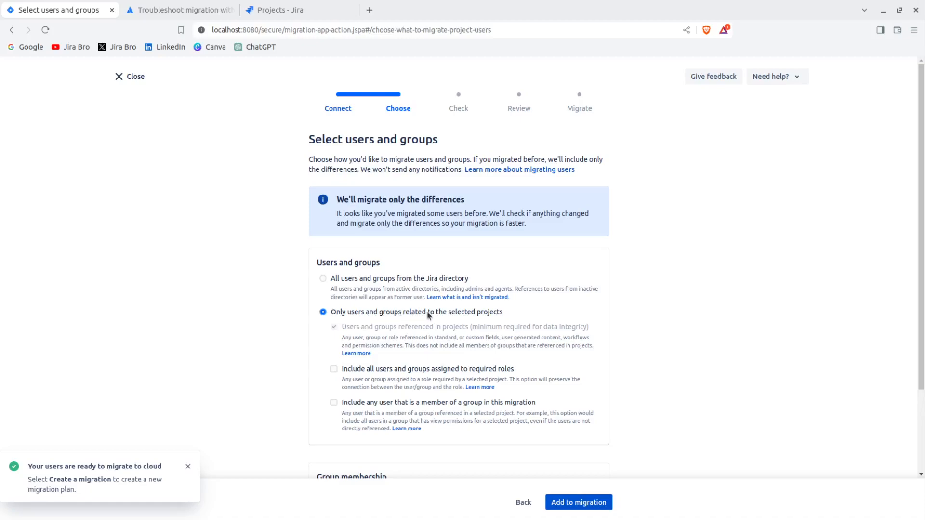
scroll(531, 312, down, 2)
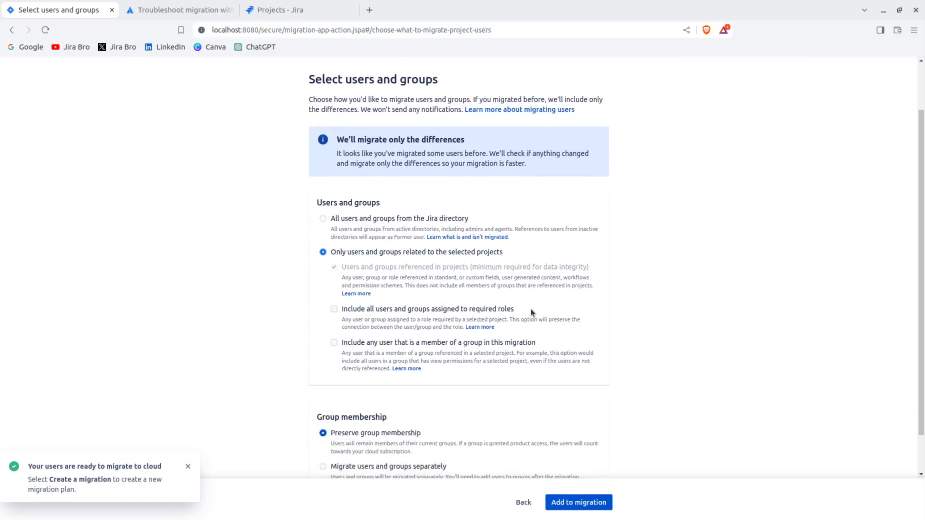
scroll(532, 313, down, 1)
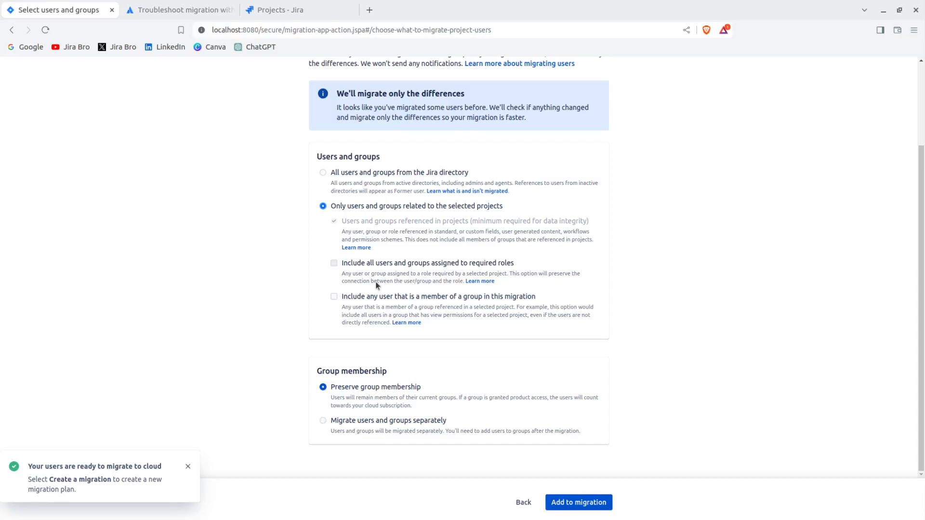
click(449, 267)
click(592, 501)
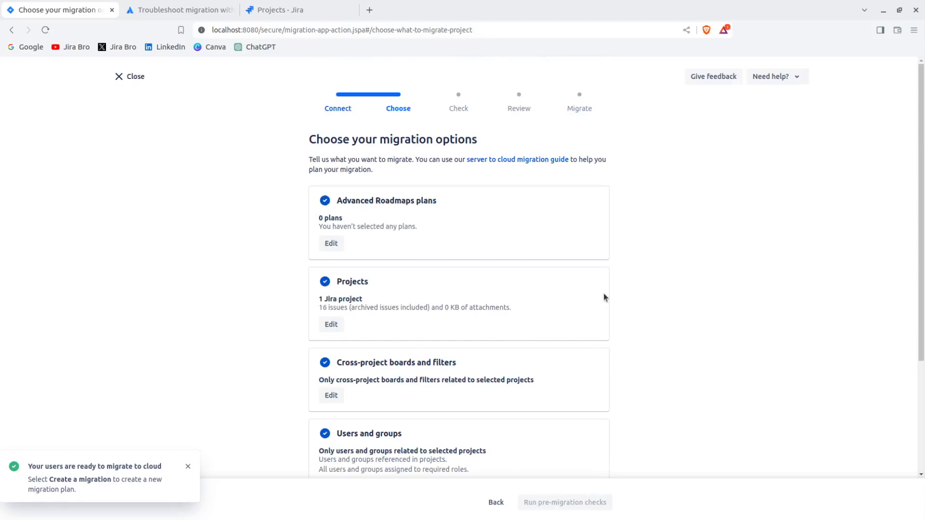
Set the apps selection to None, apply it, and review the completed migration options.
scroll(603, 295, down, 3)
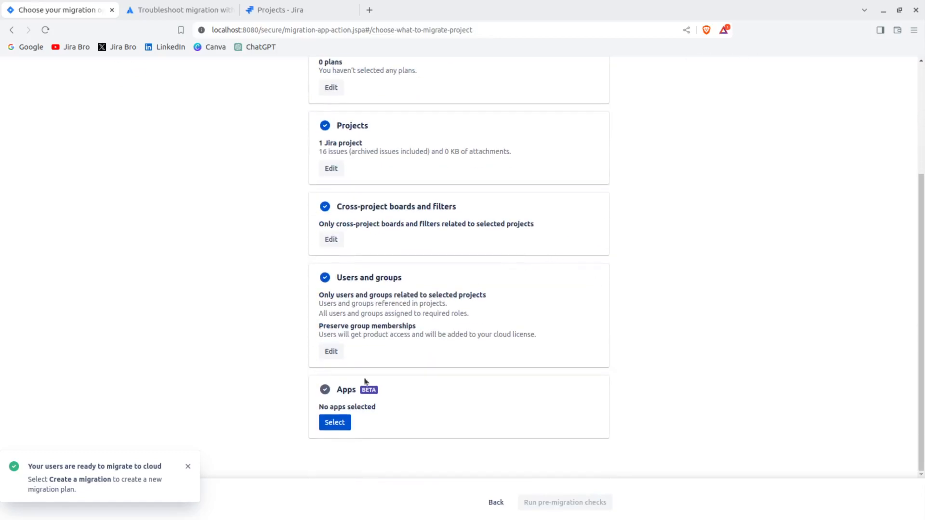
click(334, 422)
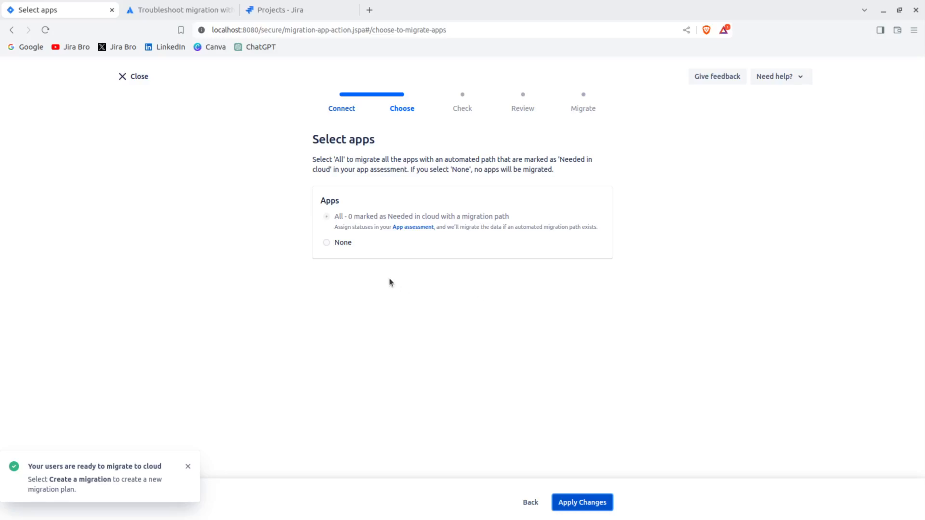
click(328, 242)
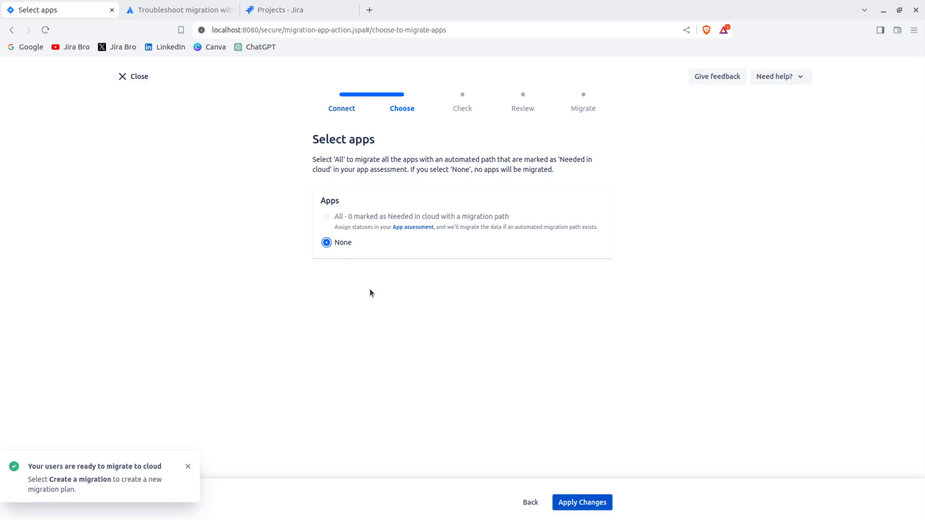
click(582, 503)
scroll(564, 244, down, 4)
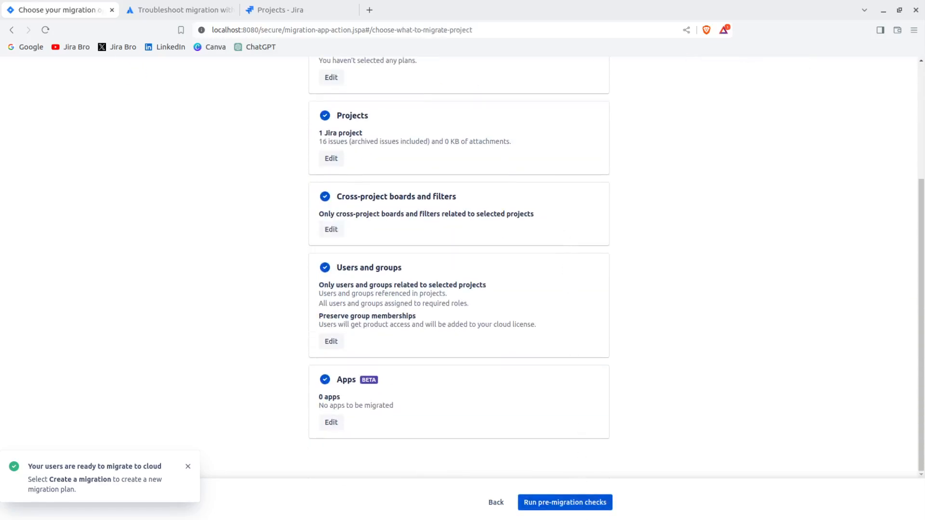
Run the pre-migration checks and review the Server to Cloud 1 configuration and the items included in the migration.
click(555, 502)
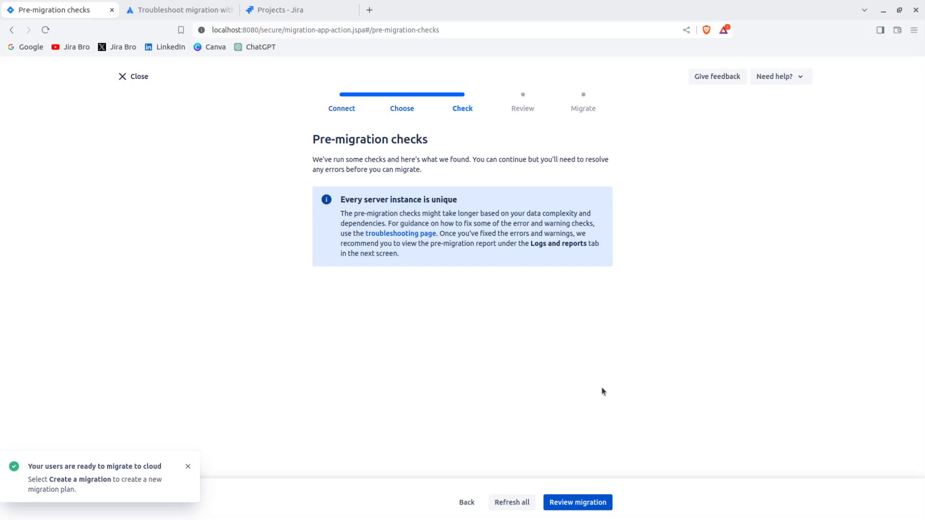
click(578, 503)
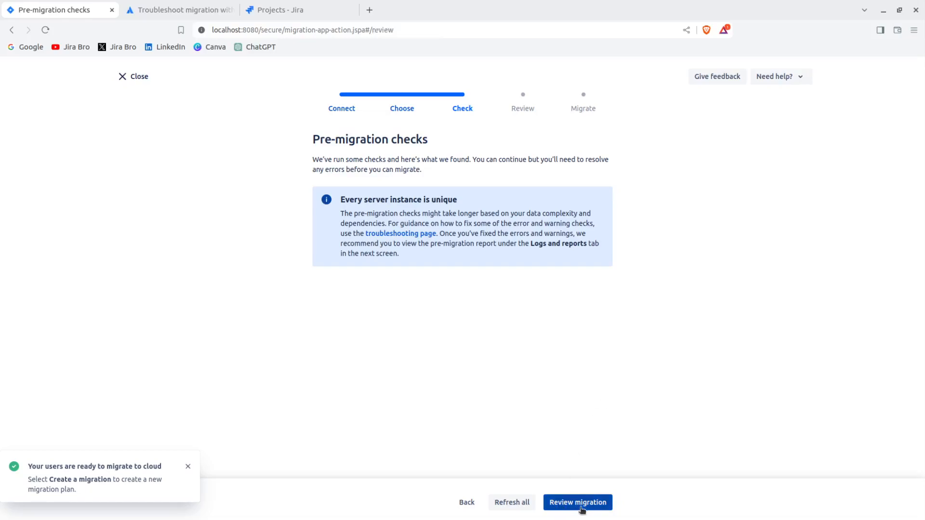
scroll(626, 327, down, 8)
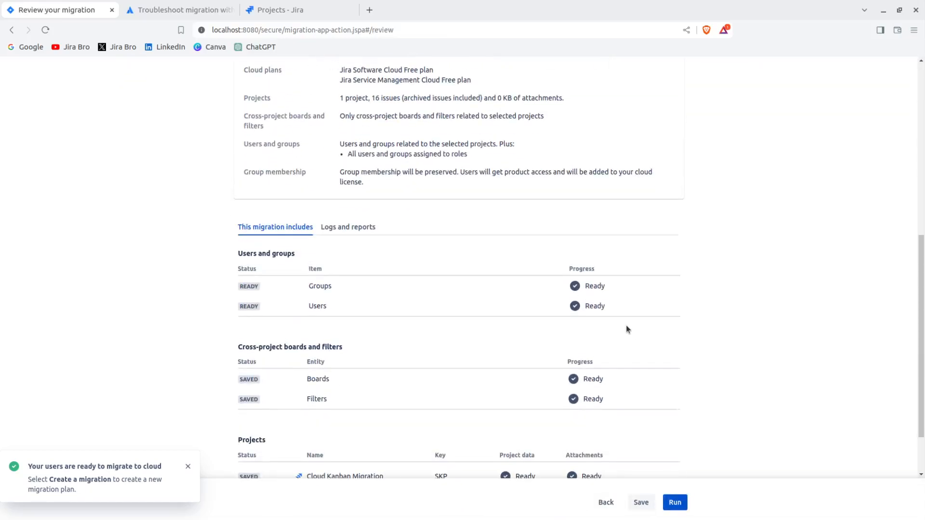
scroll(626, 330, down, 2)
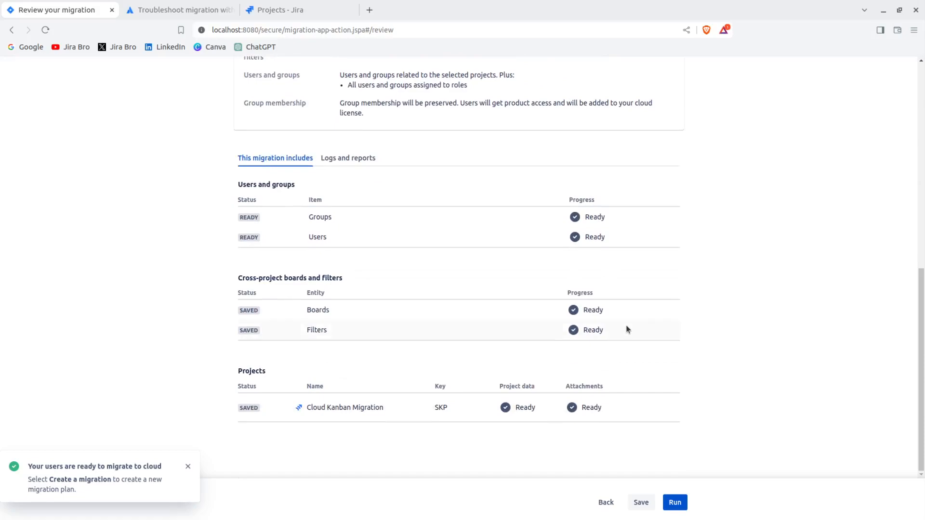
scroll(628, 329, up, 3)
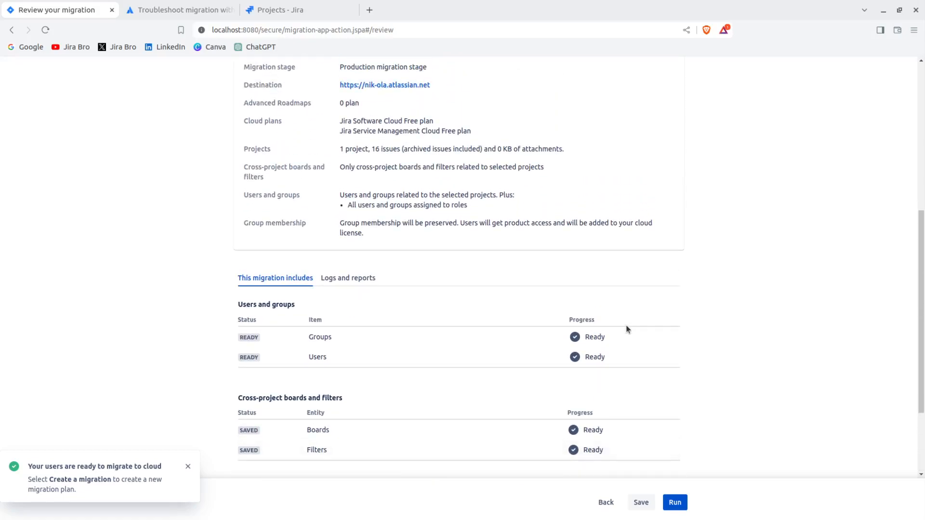
scroll(627, 327, up, 3)
scroll(626, 327, down, 6)
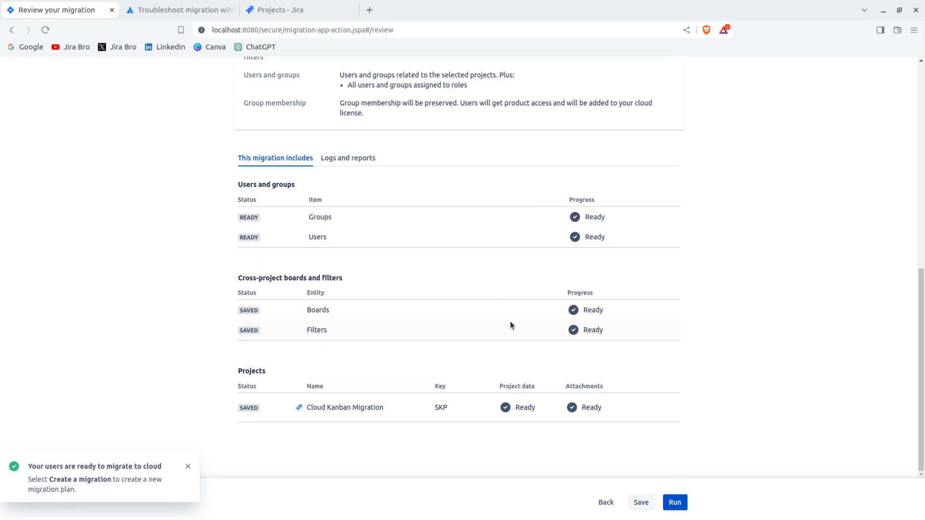
scroll(512, 325, up, 3)
scroll(511, 326, up, 4)
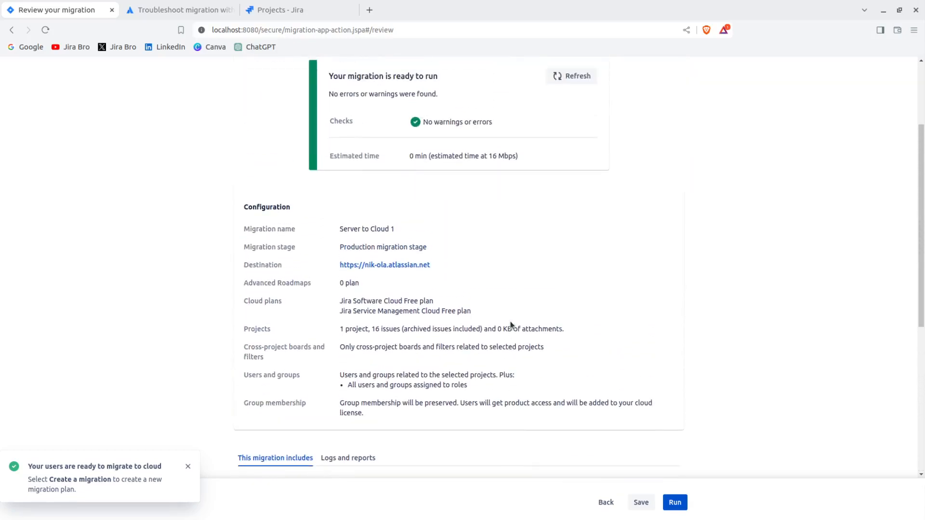
scroll(511, 325, down, 2)
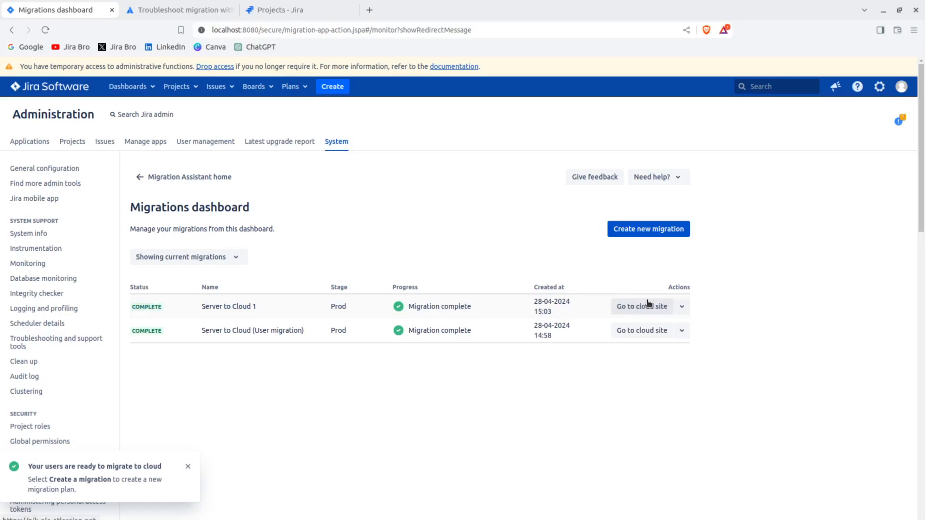
Go to the cloud site of the Server to Cloud 1 migration and open the Cloud Kanban Migration project.
click(648, 305)
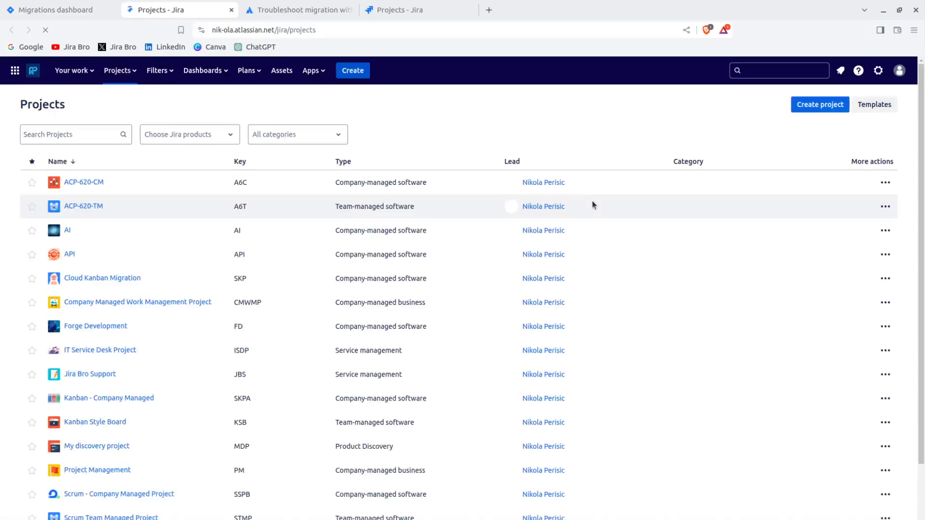
mouse_move(591, 204)
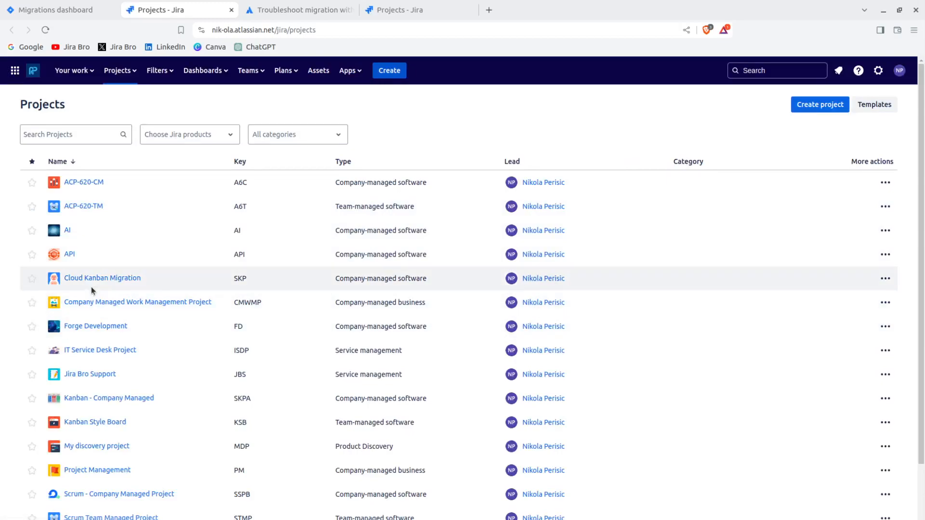
click(103, 281)
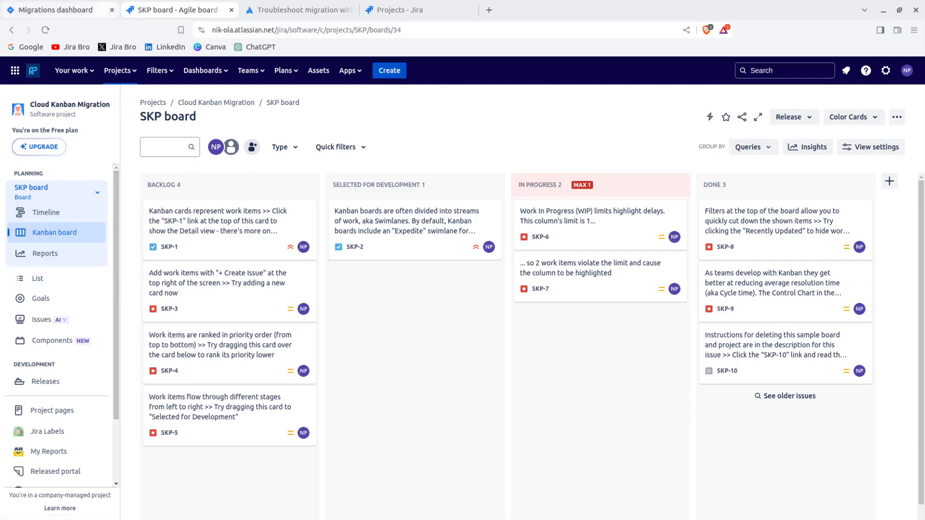
Switch back to the Data Center instance and open the Cloud Kanban Migration (SKP) project's board.
click(91, 11)
scroll(149, 71, down, 1)
scroll(149, 68, up, 1)
click(176, 86)
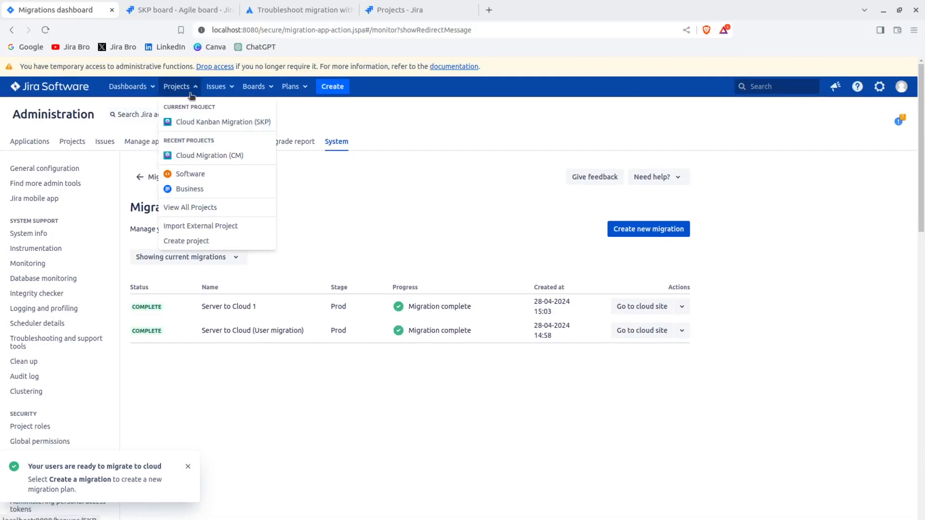
click(195, 122)
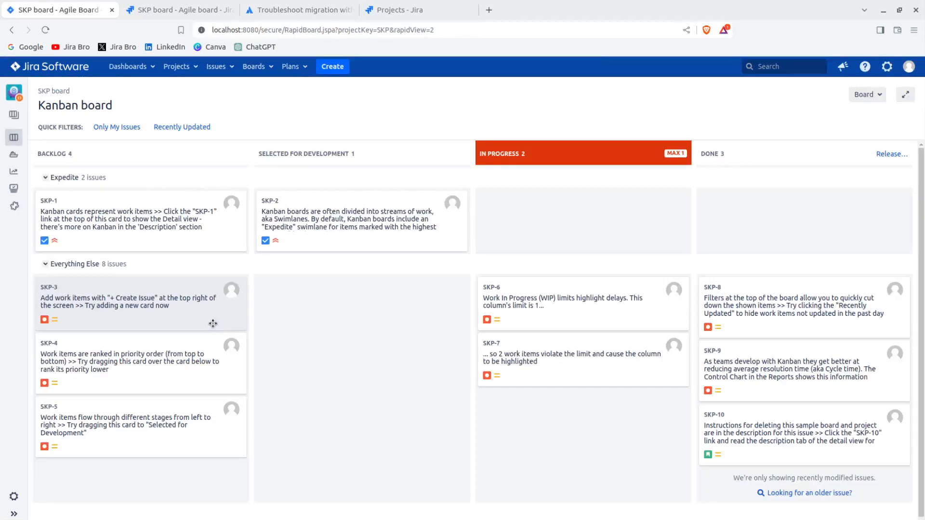
Compare the columns and issues on the SKP board between the Data Center and cloud instances.
click(277, 10)
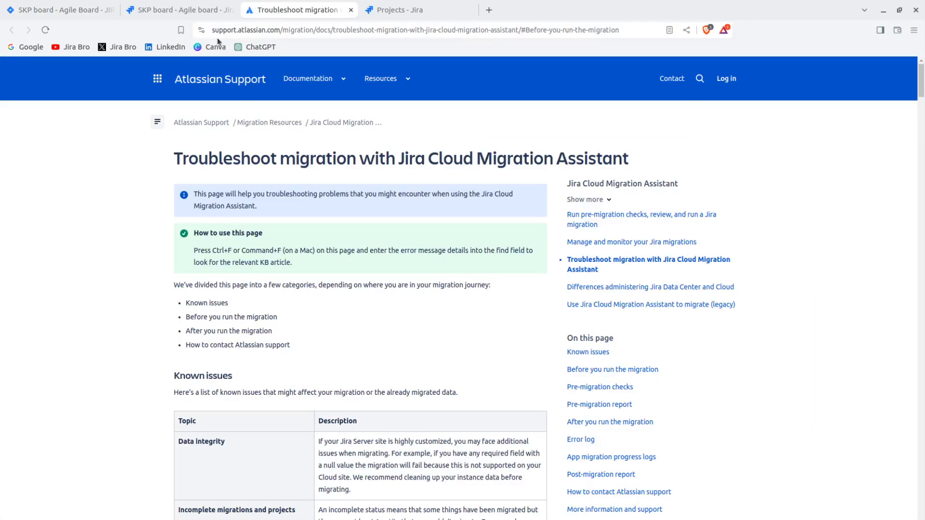
click(191, 10)
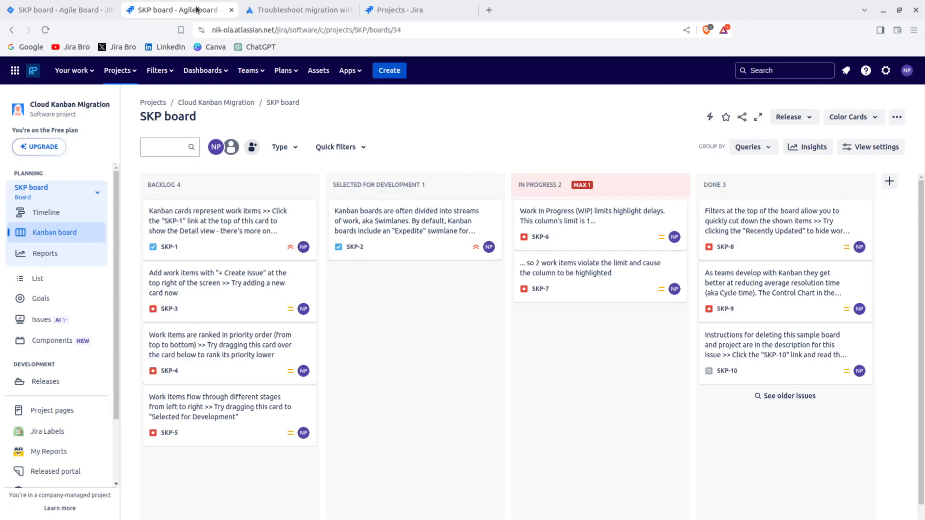
click(73, 11)
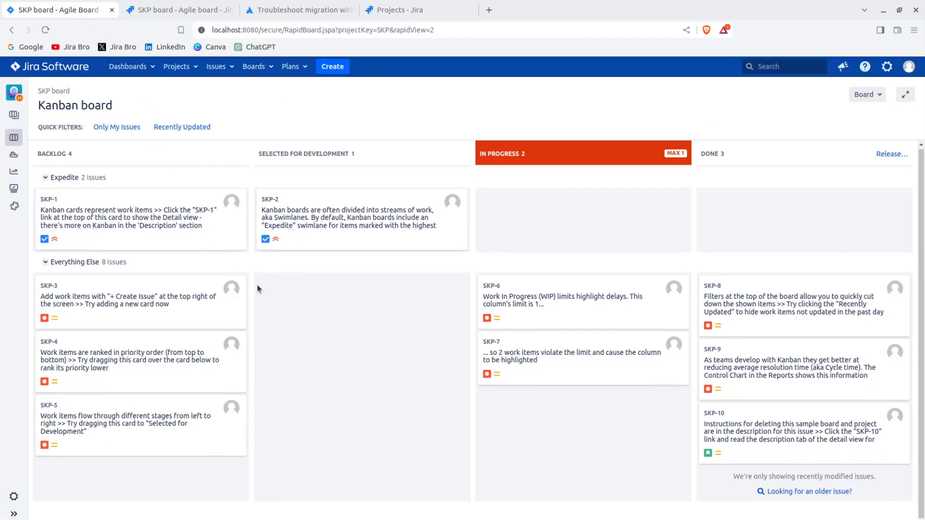
click(192, 12)
scroll(458, 366, down, 1)
scroll(458, 366, up, 1)
click(73, 13)
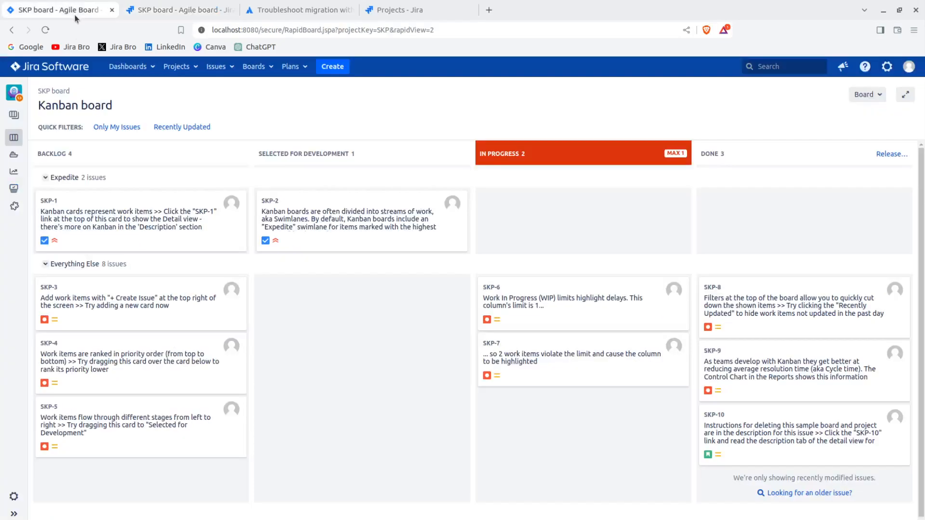
Open the SKP board's configuration in both the Data Center and cloud instances, showing the general settings.
click(873, 97)
click(863, 112)
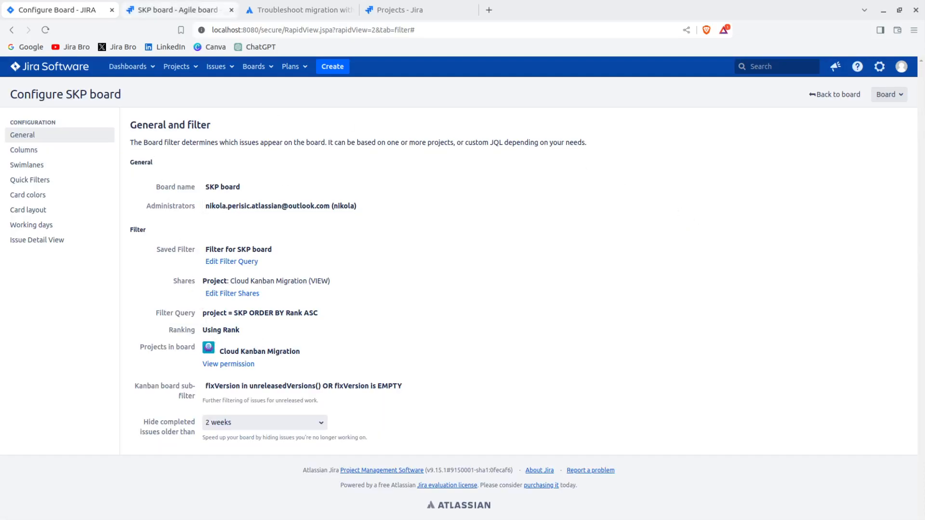
click(186, 12)
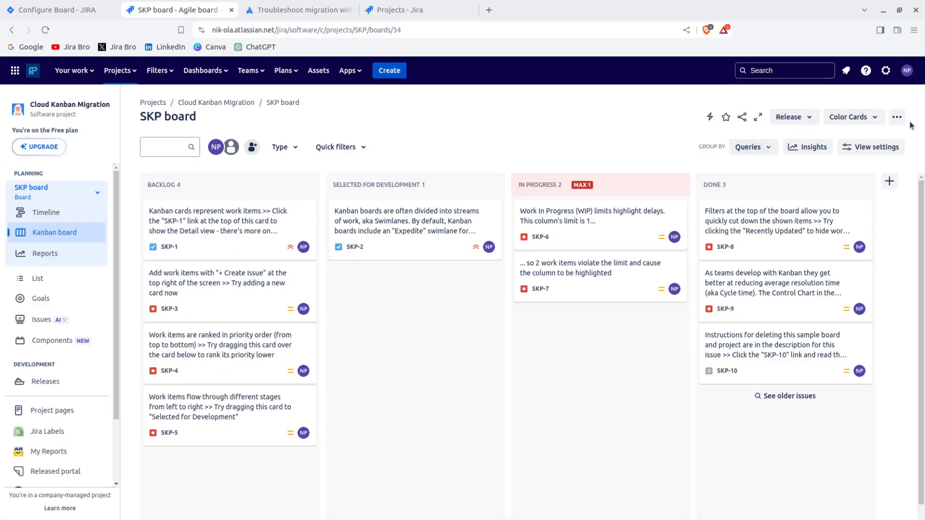
click(897, 117)
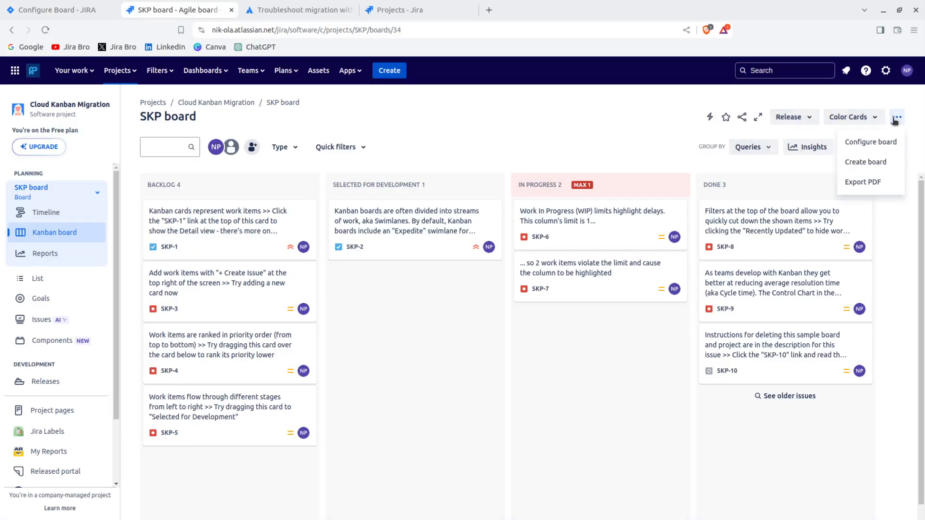
click(873, 140)
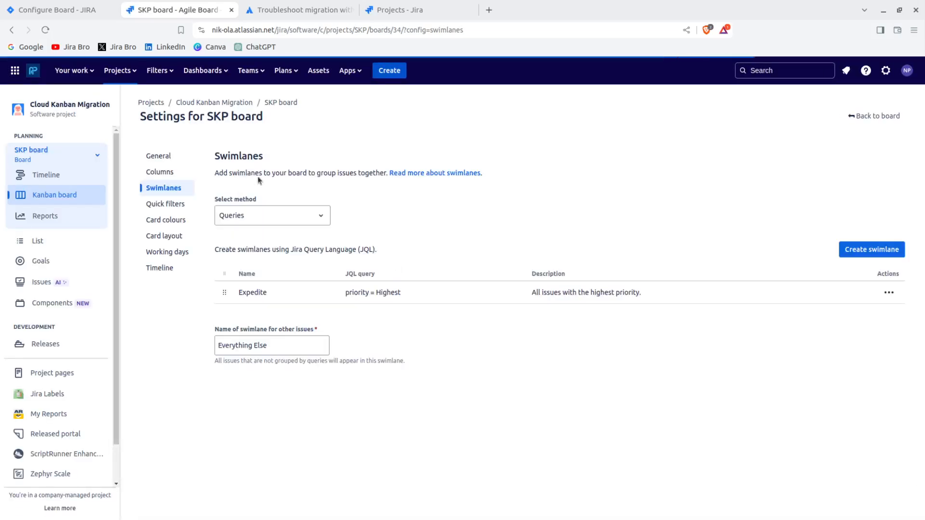
click(170, 159)
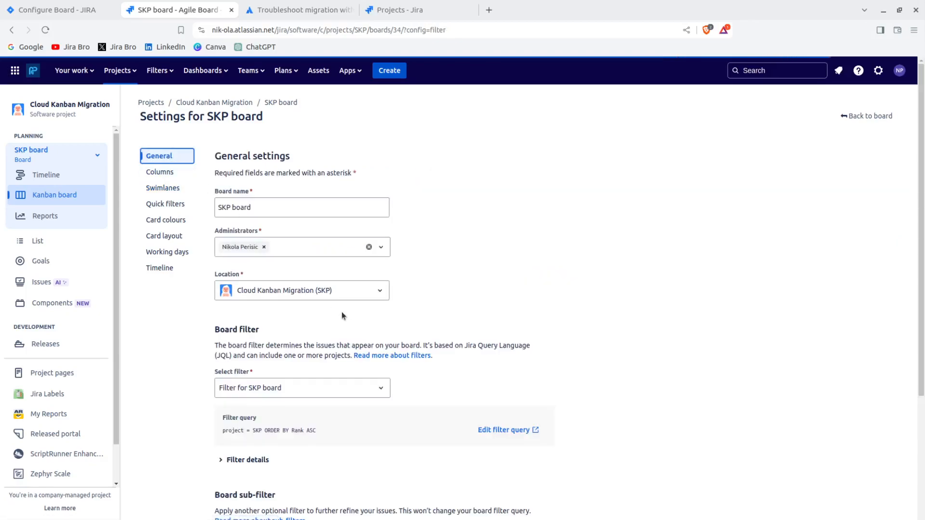
Compare the board name, administrators and filter query in the SKP board's general settings across both instances.
scroll(342, 316, down, 4)
scroll(342, 316, up, 3)
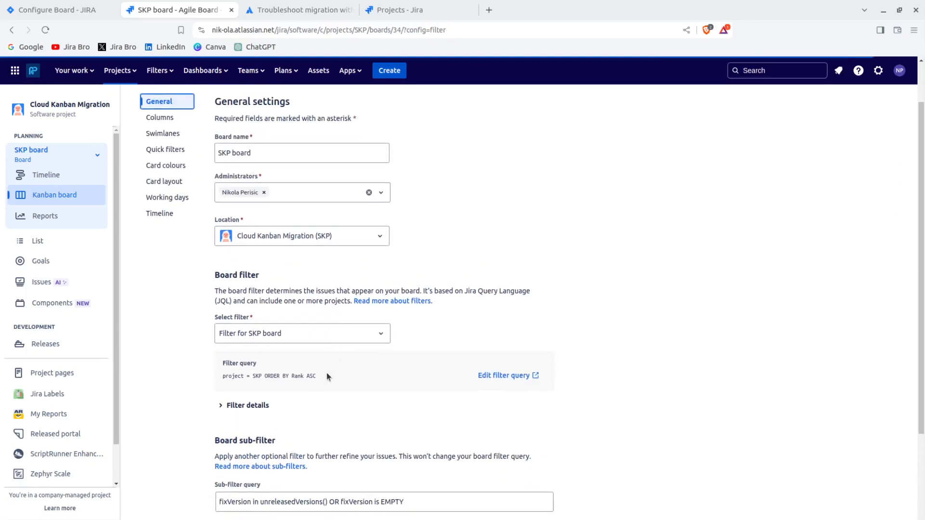
click(80, 11)
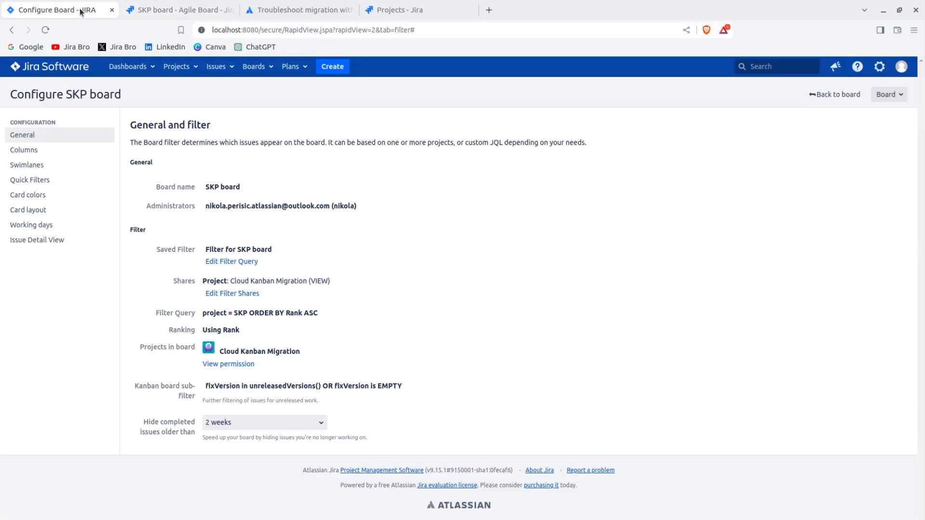
click(183, 11)
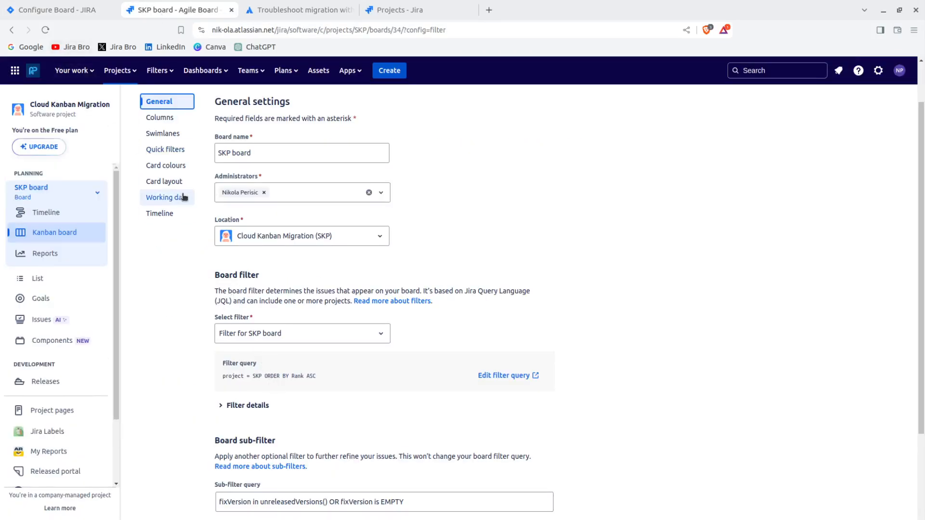
scroll(202, 255, up, 2)
click(99, 14)
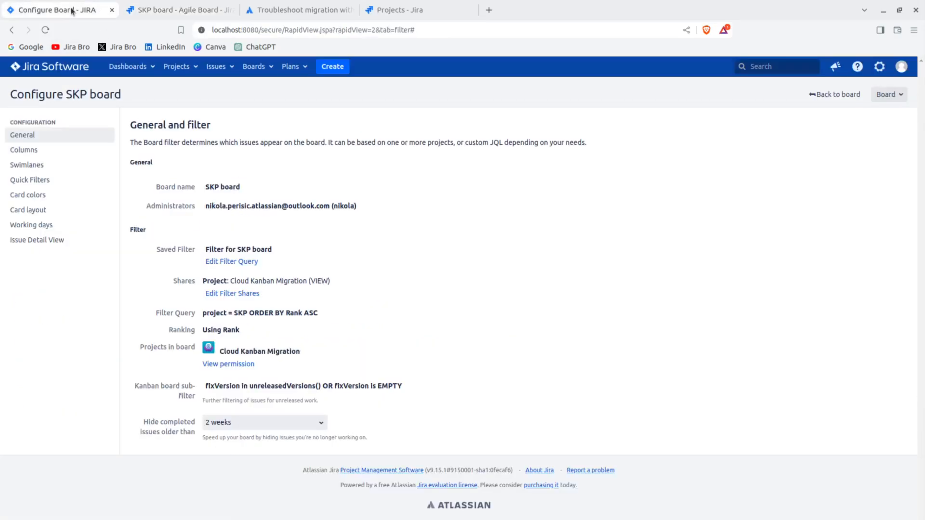
click(169, 10)
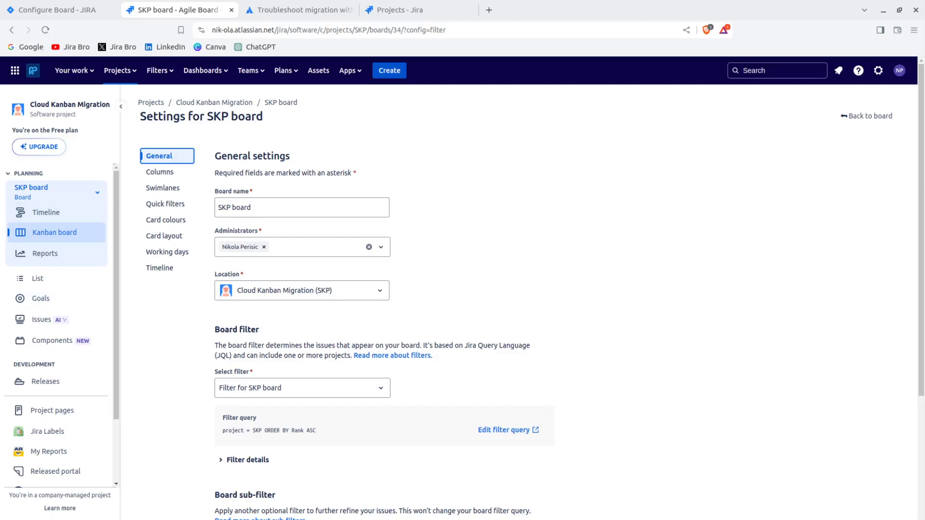
Expand the cloud board's filter details and compare its permissions, sub-filter query and completed issues time frame with the Data Center board.
click(221, 460)
scroll(187, 420, down, 5)
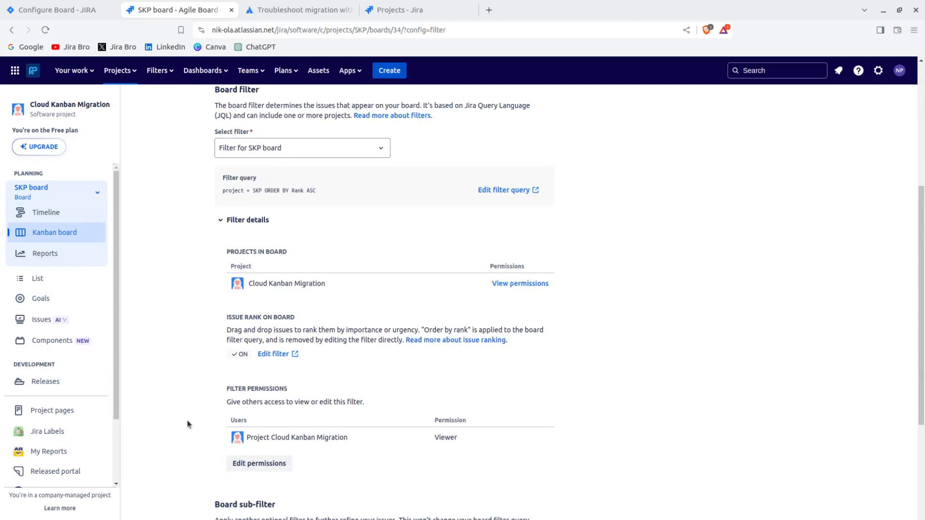
scroll(188, 422, down, 3)
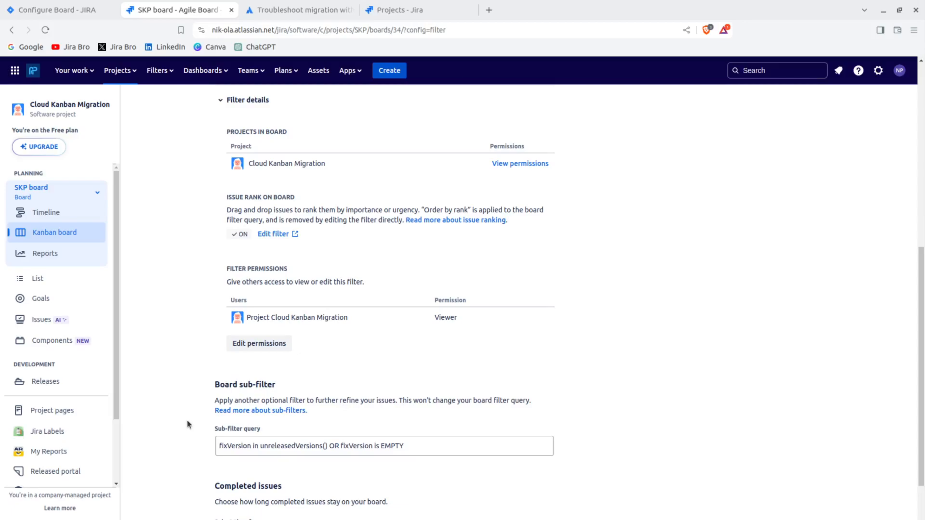
scroll(187, 420, down, 1)
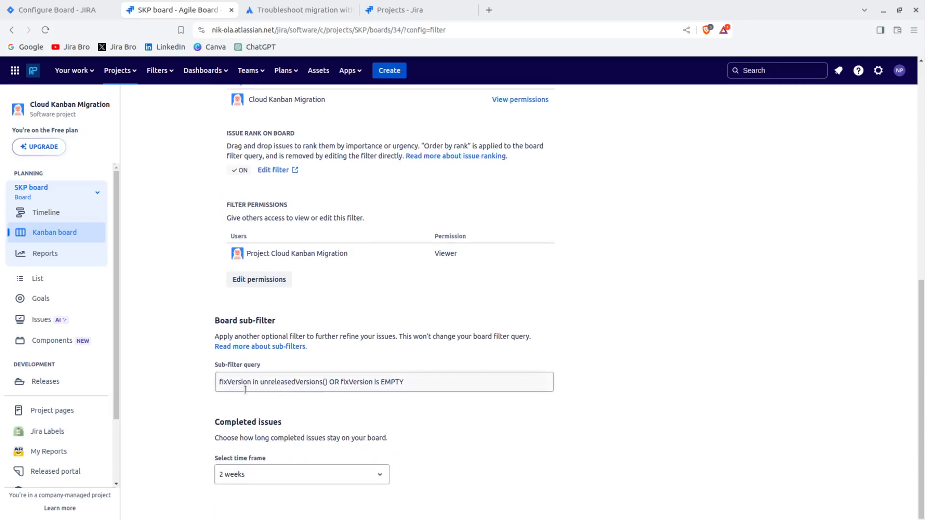
scroll(221, 401, up, 7)
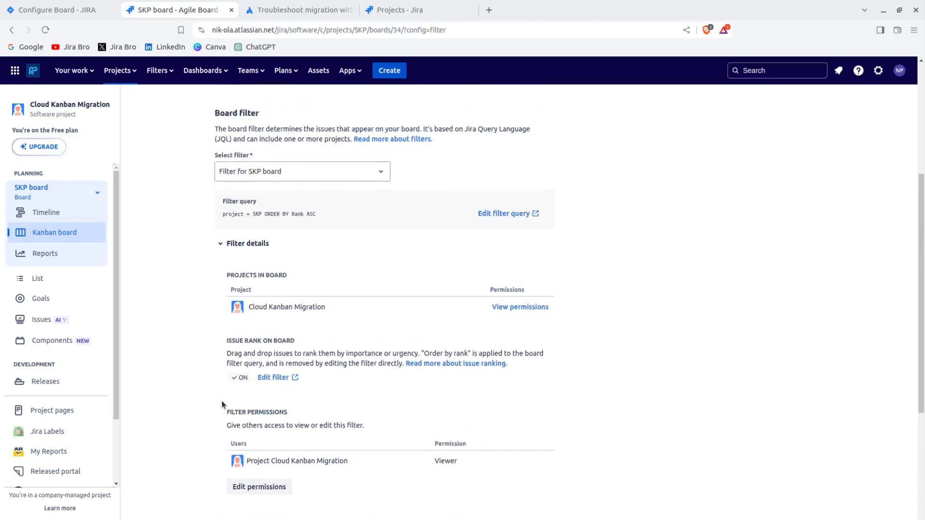
scroll(222, 401, down, 6)
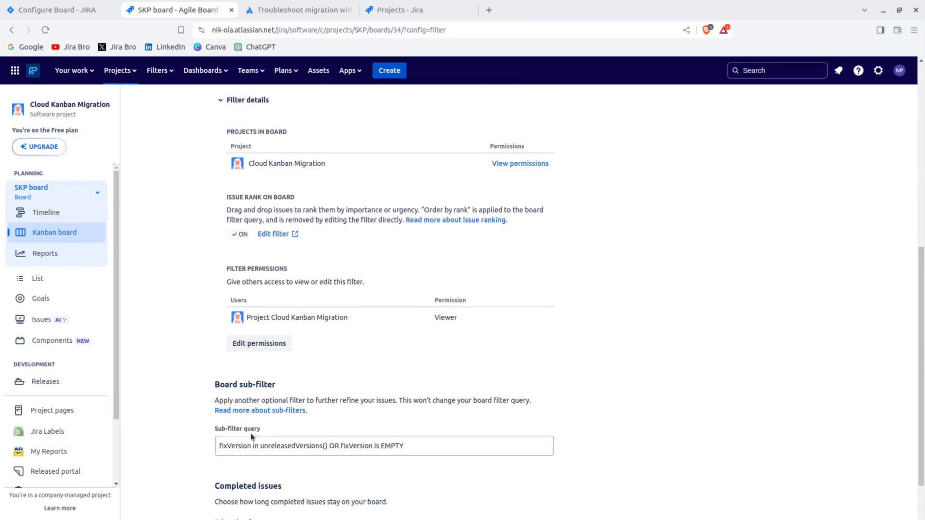
click(253, 447)
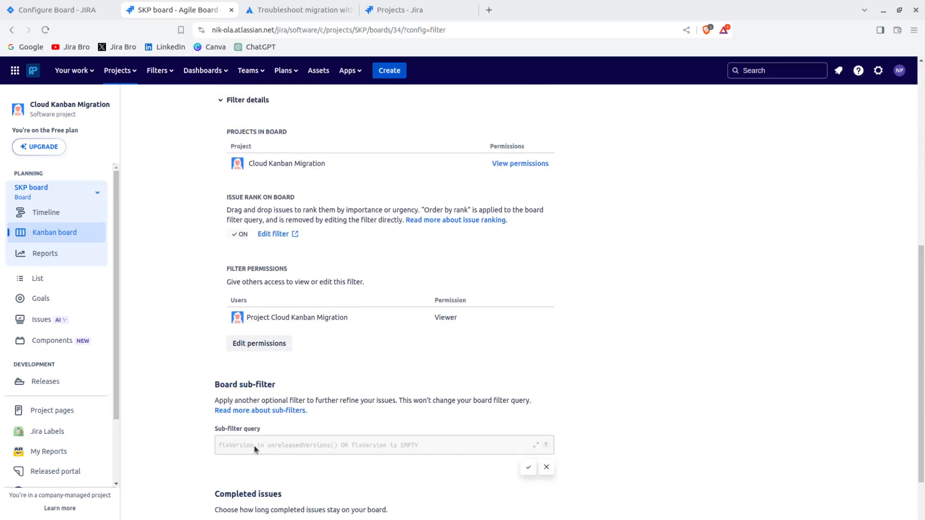
click(543, 467)
scroll(381, 368, up, 4)
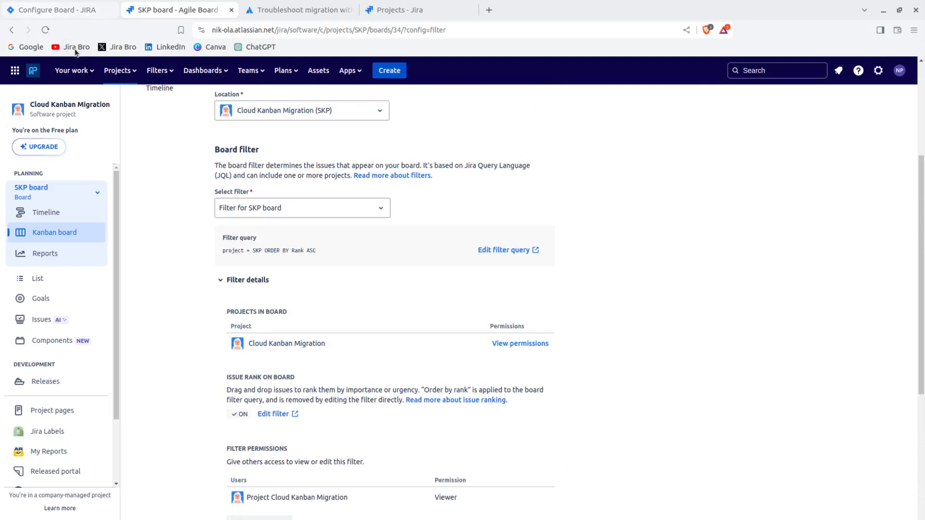
click(63, 12)
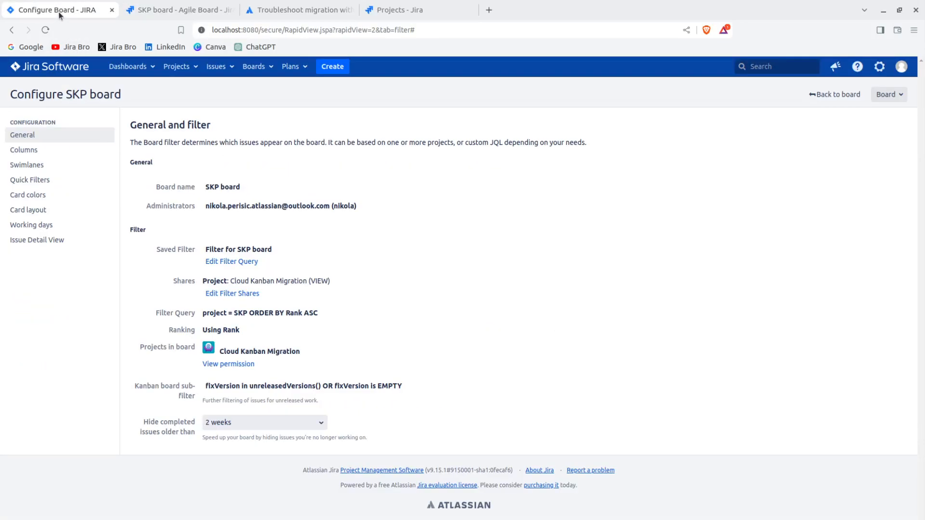
Open the column settings of the SKP board in both the cloud and Data Center instances.
click(185, 8)
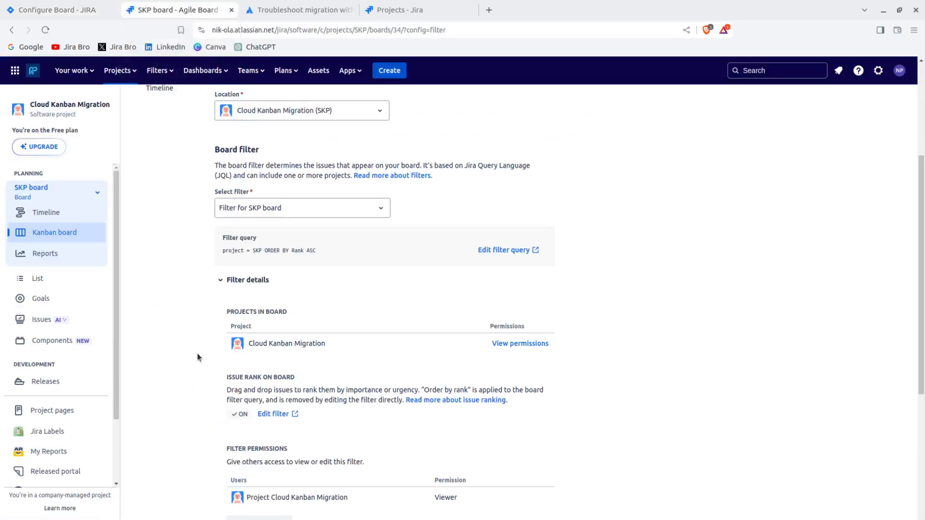
scroll(197, 354, up, 5)
click(163, 173)
click(50, 8)
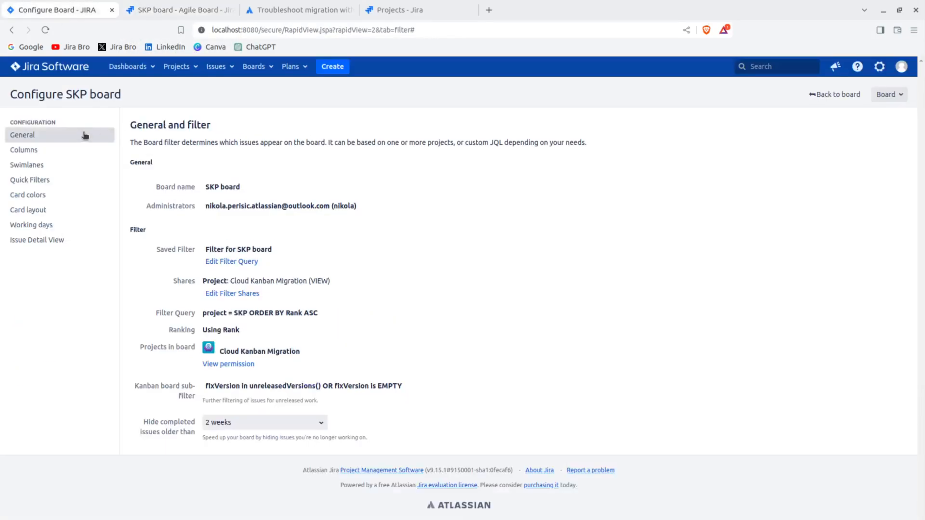
click(78, 153)
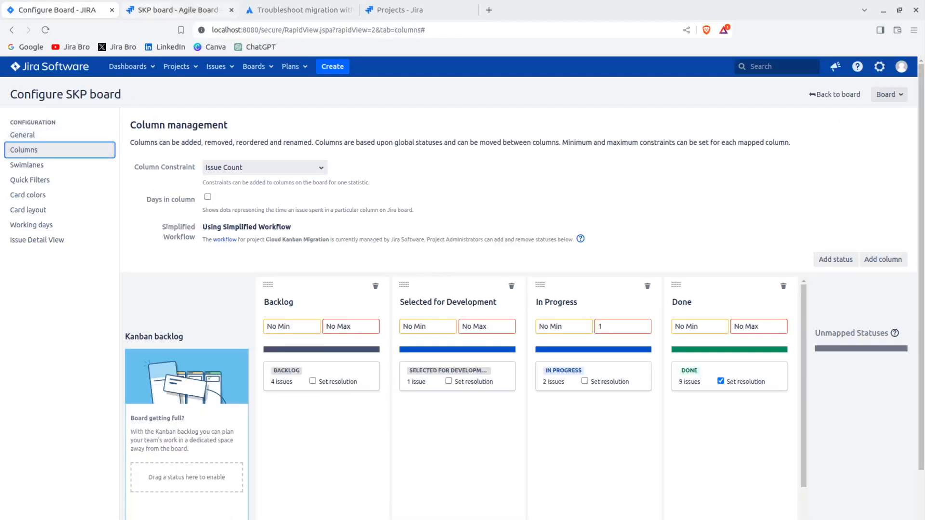
Compare the SKP board's column constraint, minimum and maximum limits, and status-to-column mapping across the Data Center and cloud instances.
click(159, 9)
scroll(424, 317, down, 3)
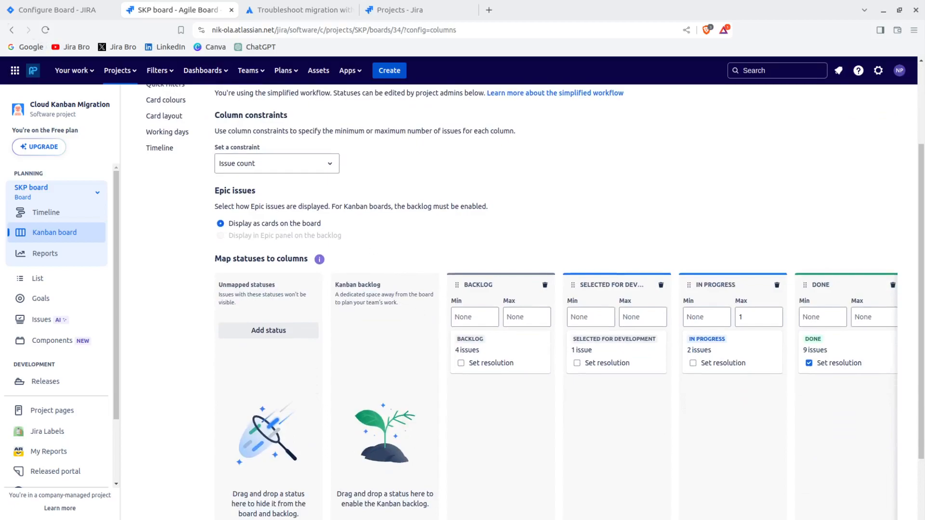
click(38, 10)
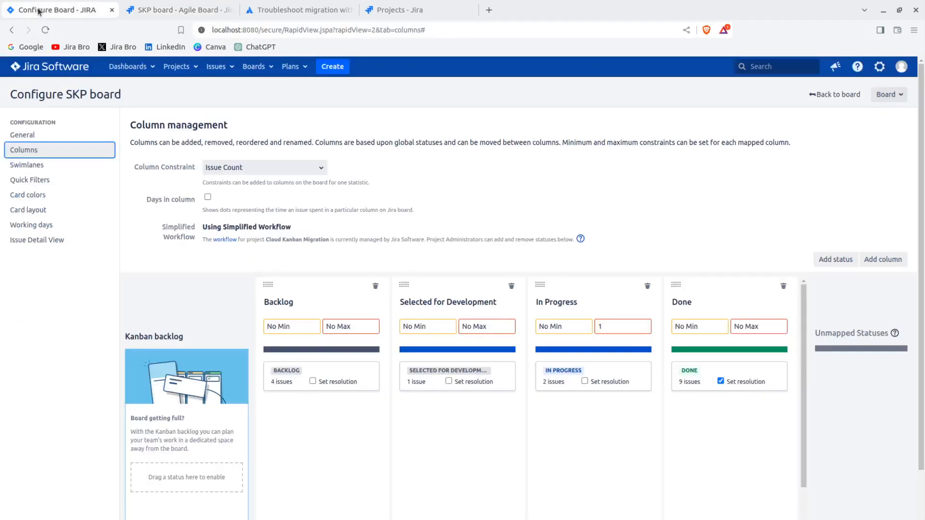
click(153, 17)
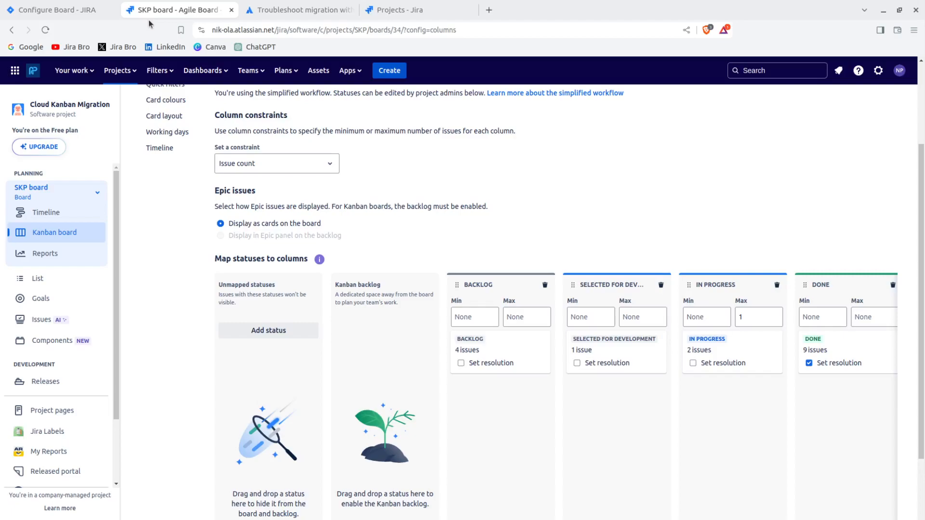
key(ctrl+shift+Tab)
click(164, 10)
scroll(210, 250, up, 3)
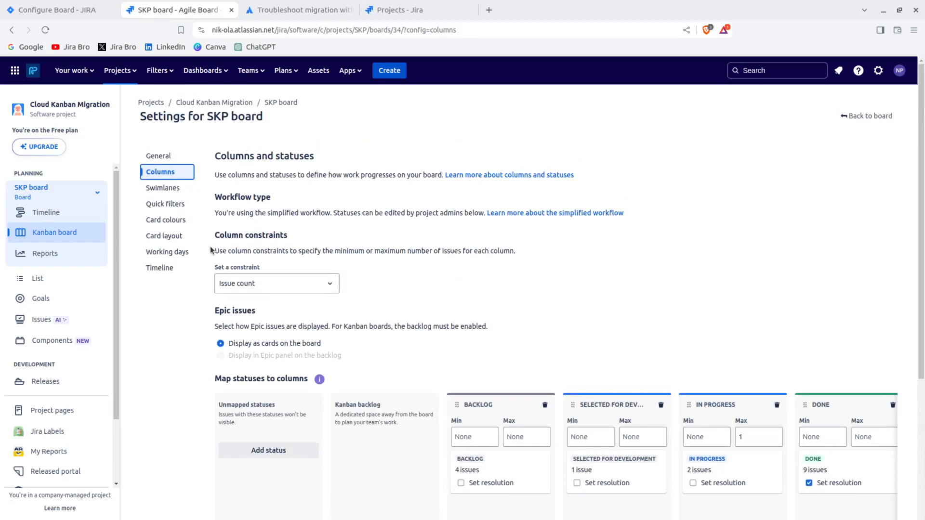
scroll(210, 250, down, 2)
scroll(211, 251, up, 2)
Review the quick filters and card colours settings of the cloud SKP board.
click(181, 203)
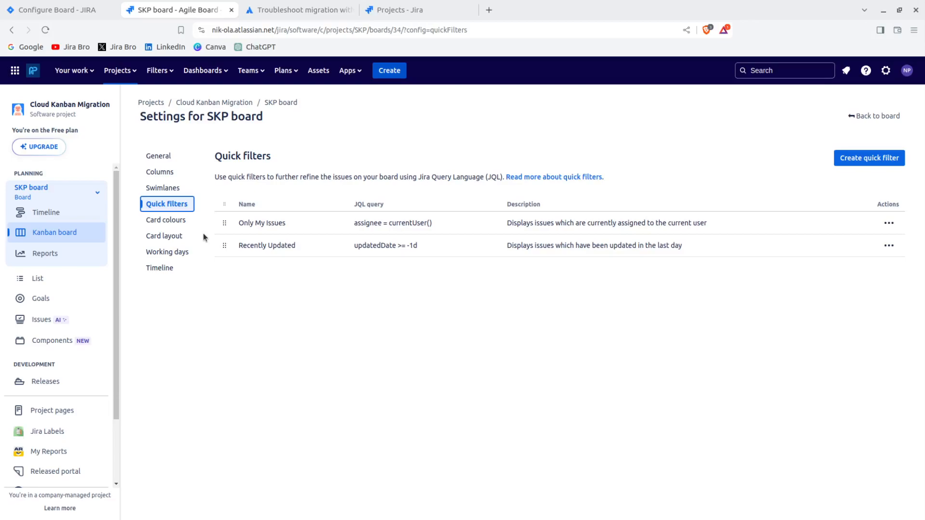
click(171, 221)
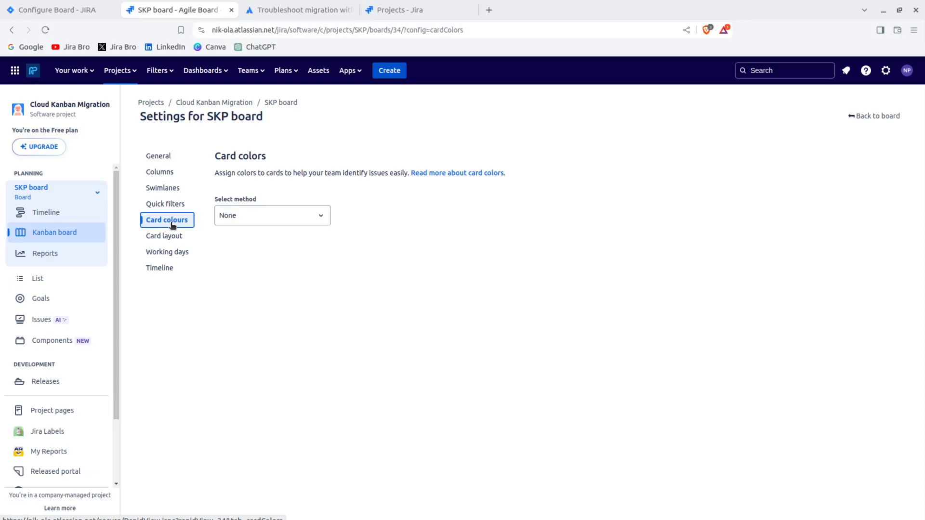
Check the people and their roles in the cloud Cloud Kanban Migration project's settings, and return to its board.
scroll(68, 434, down, 2)
click(75, 474)
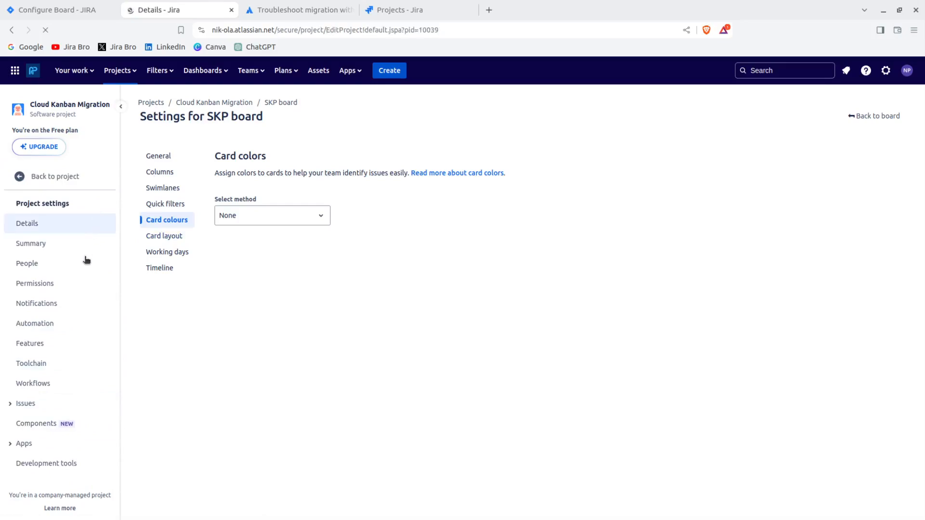
click(103, 233)
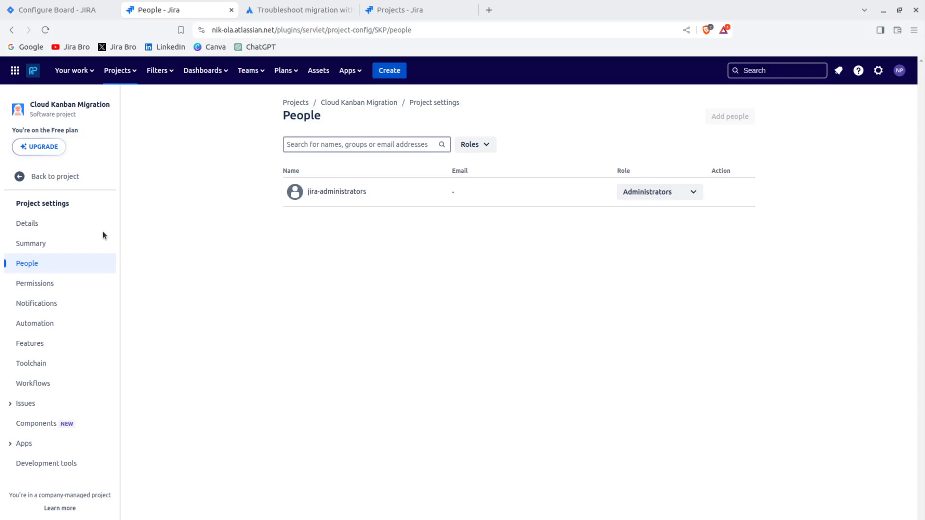
click(78, 178)
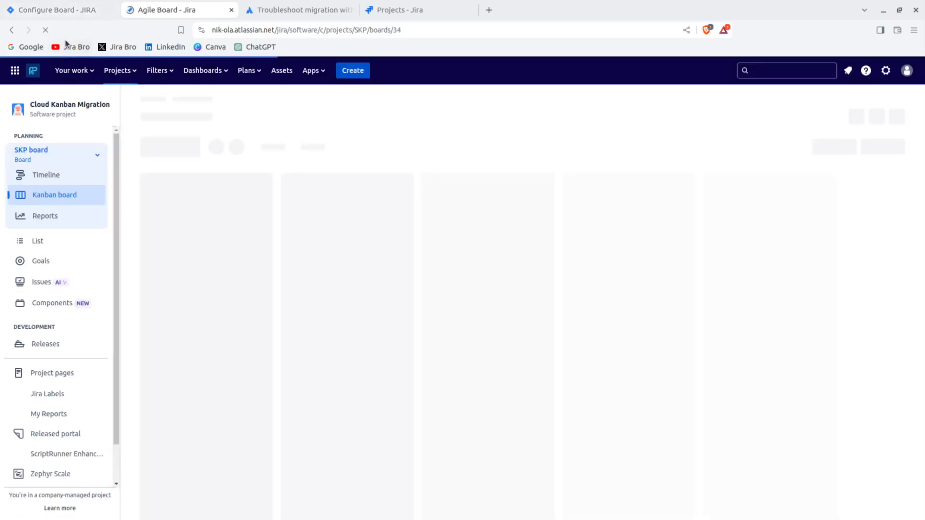
Check the users and roles in the Data Center project's settings, and return to the cloud SKP board for comparison.
click(93, 13)
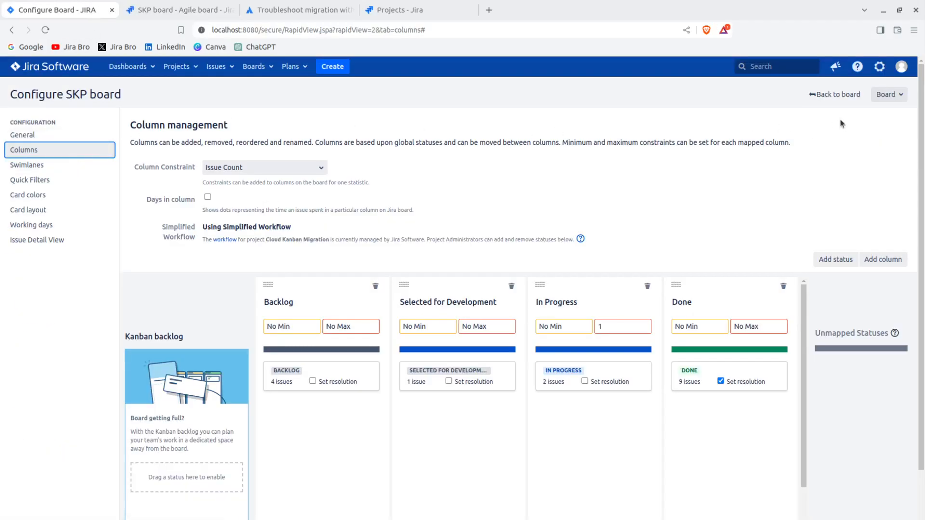
click(841, 95)
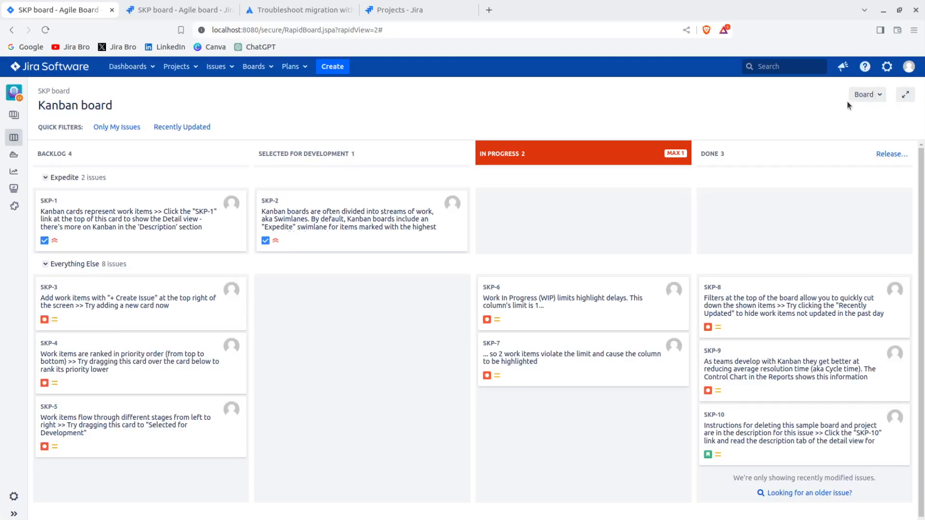
click(14, 496)
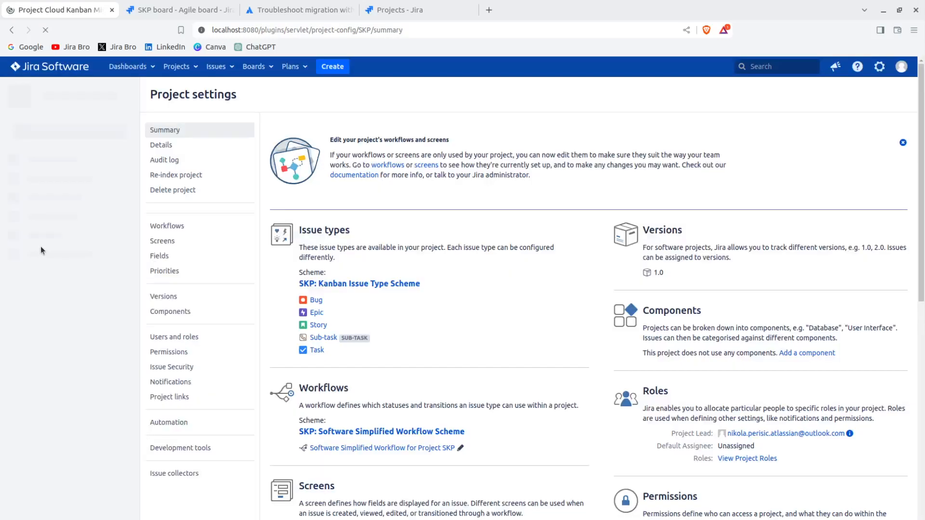
click(184, 422)
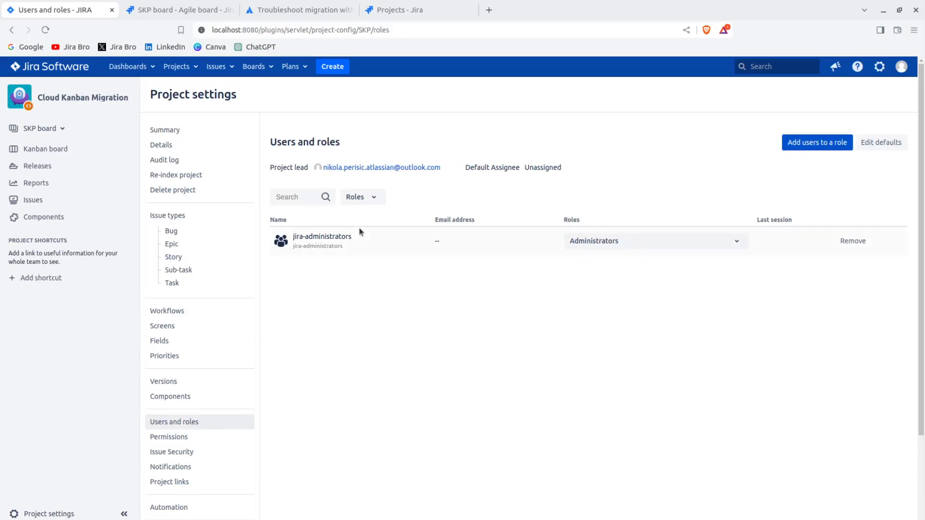
click(161, 10)
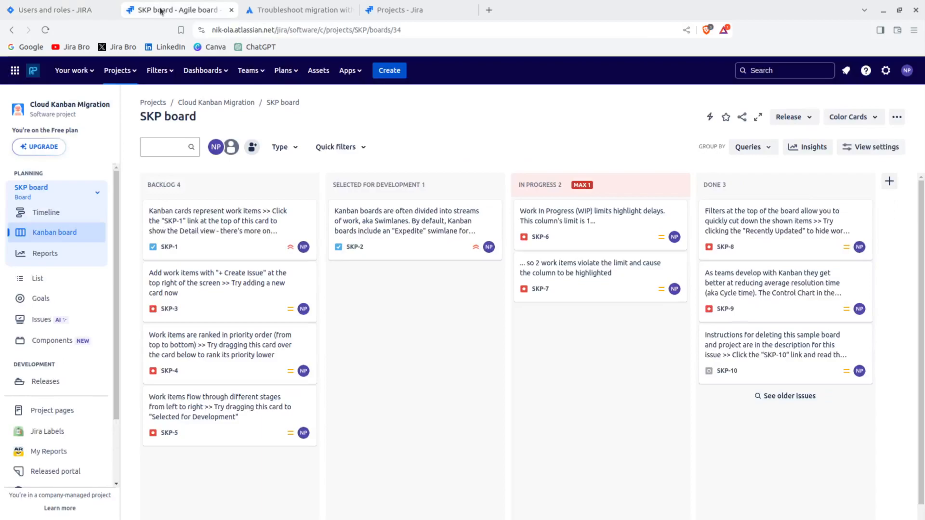